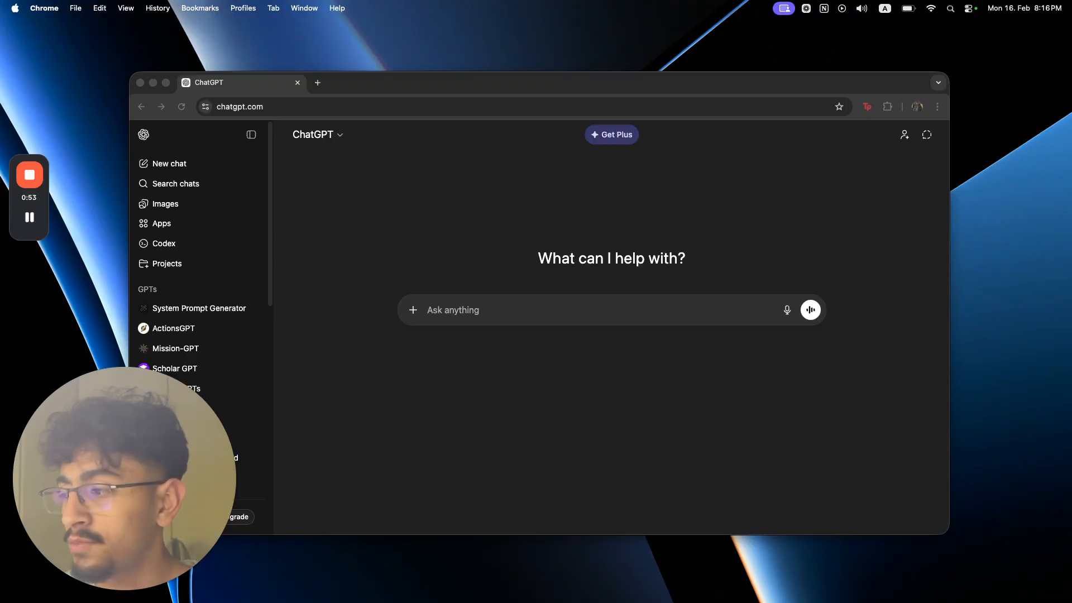
mouse_move(115, 593)
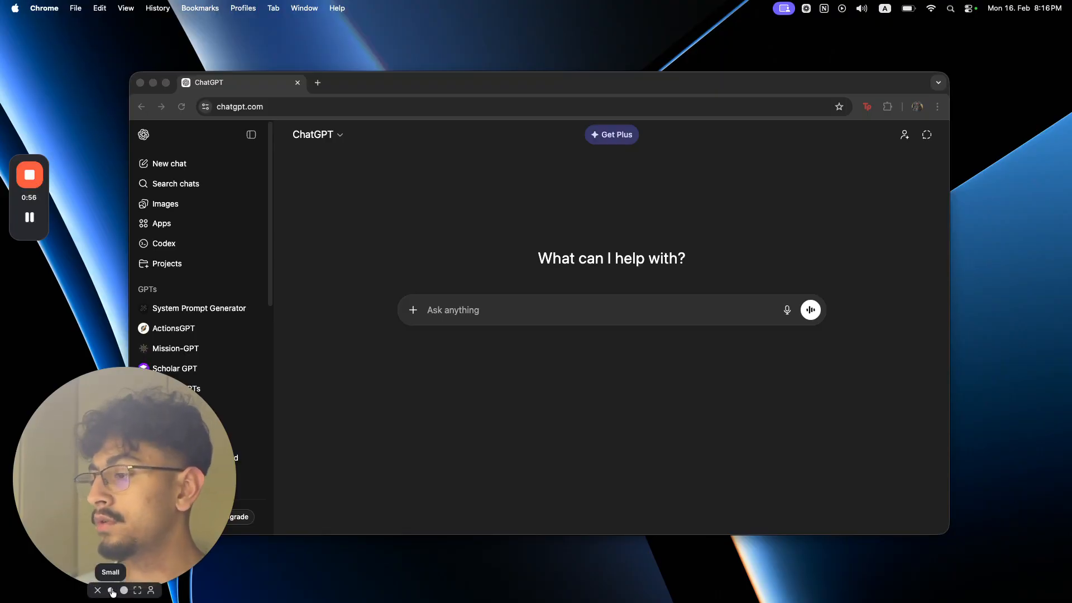
left_click(112, 591)
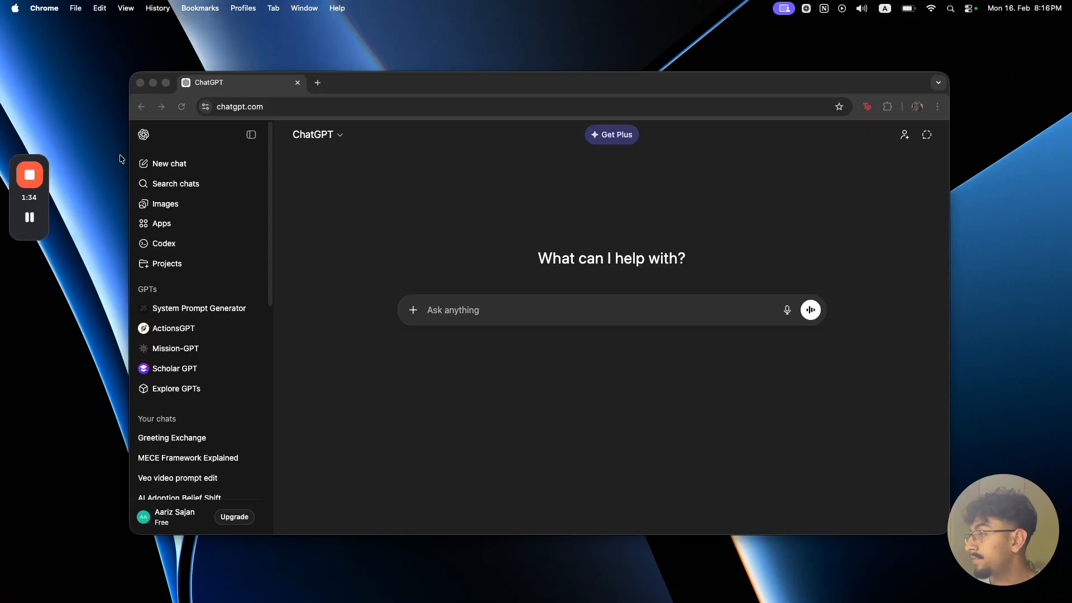
left_click(162, 288)
left_click(172, 271)
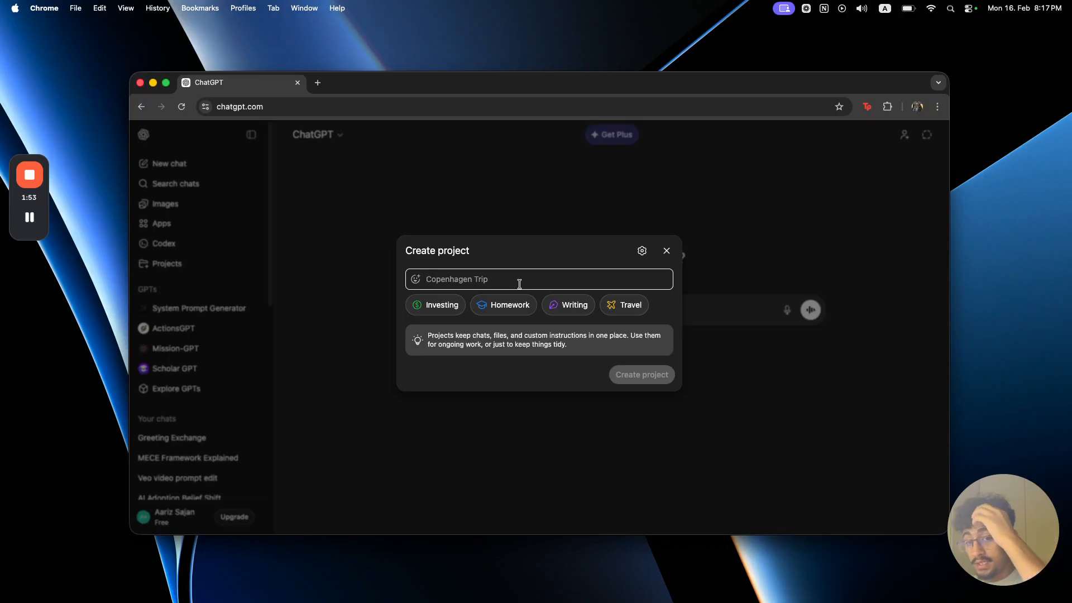
type("Marketing Strategy")
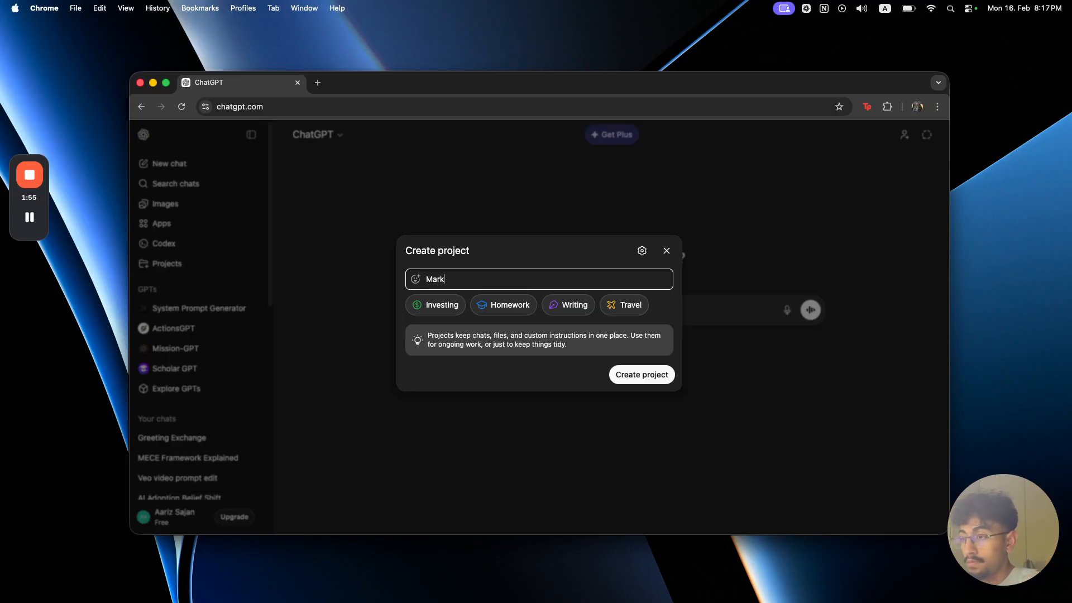
type(" 2026")
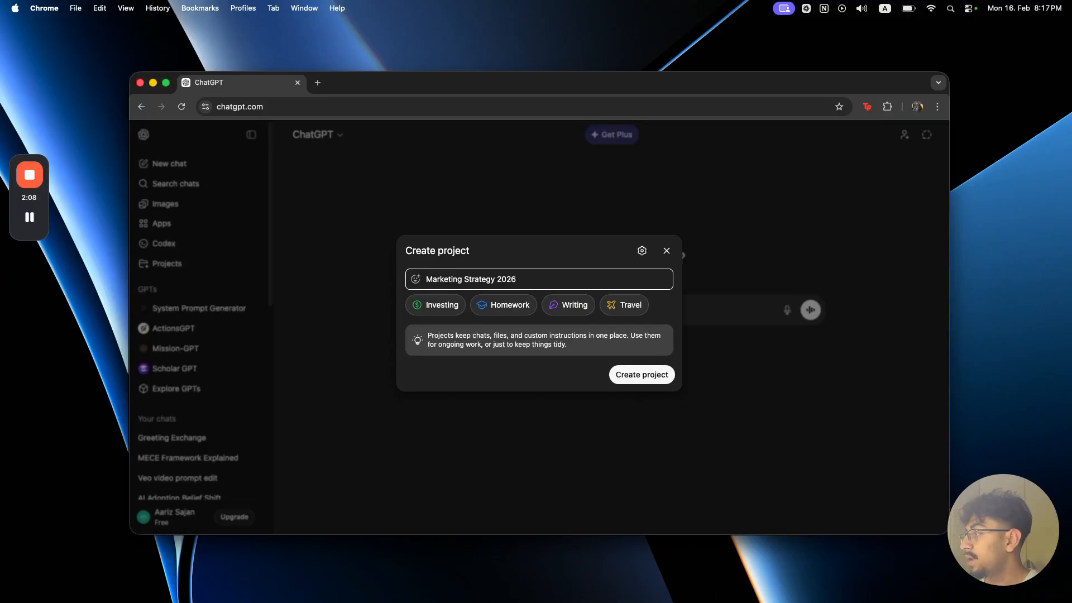
left_click(642, 253)
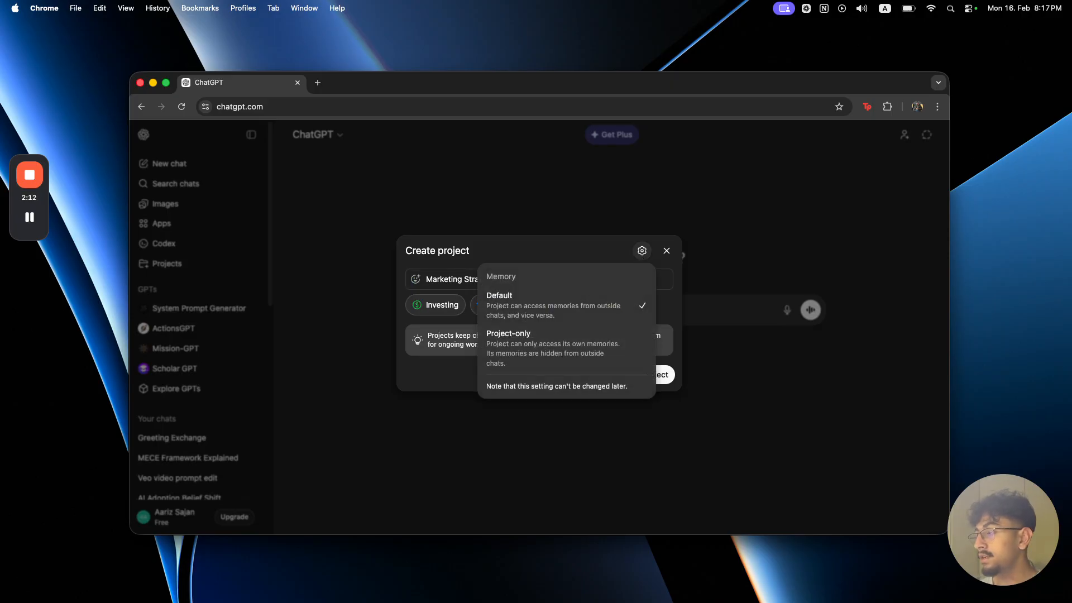
left_click(535, 352)
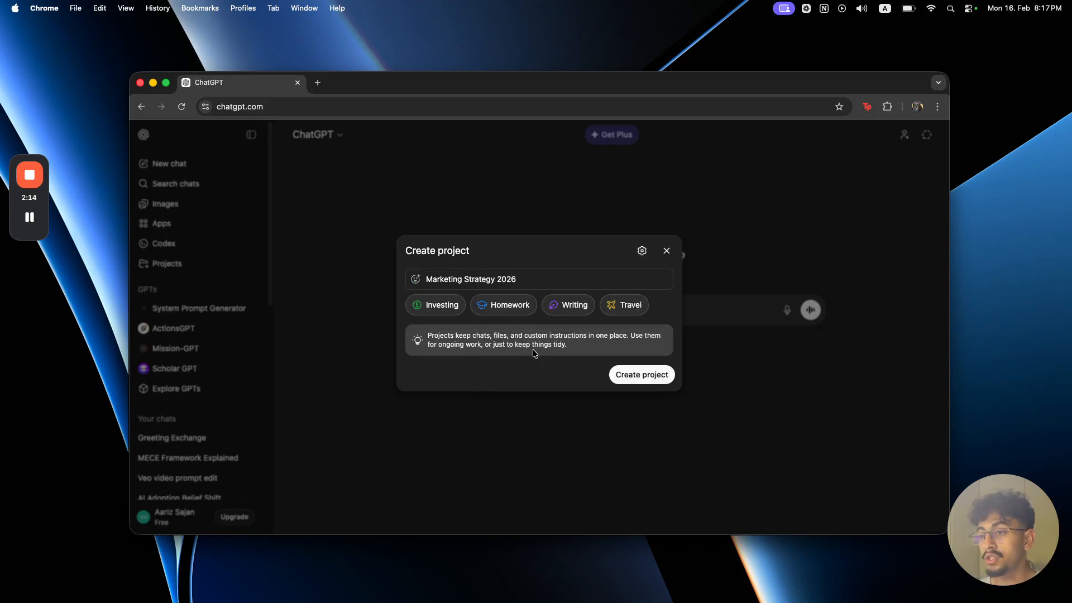
left_click(637, 252)
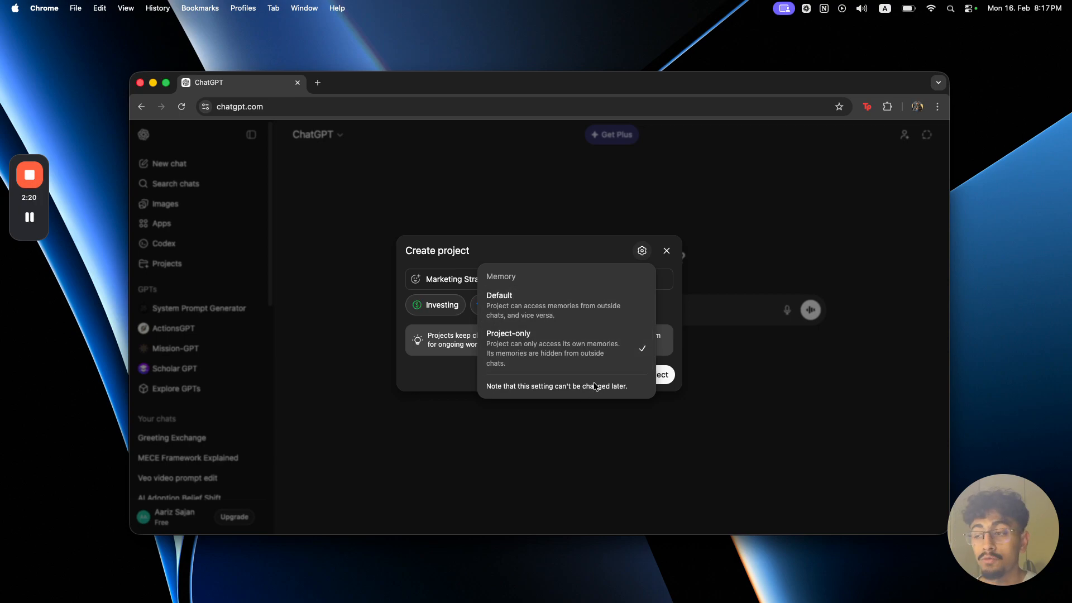
left_click(529, 253)
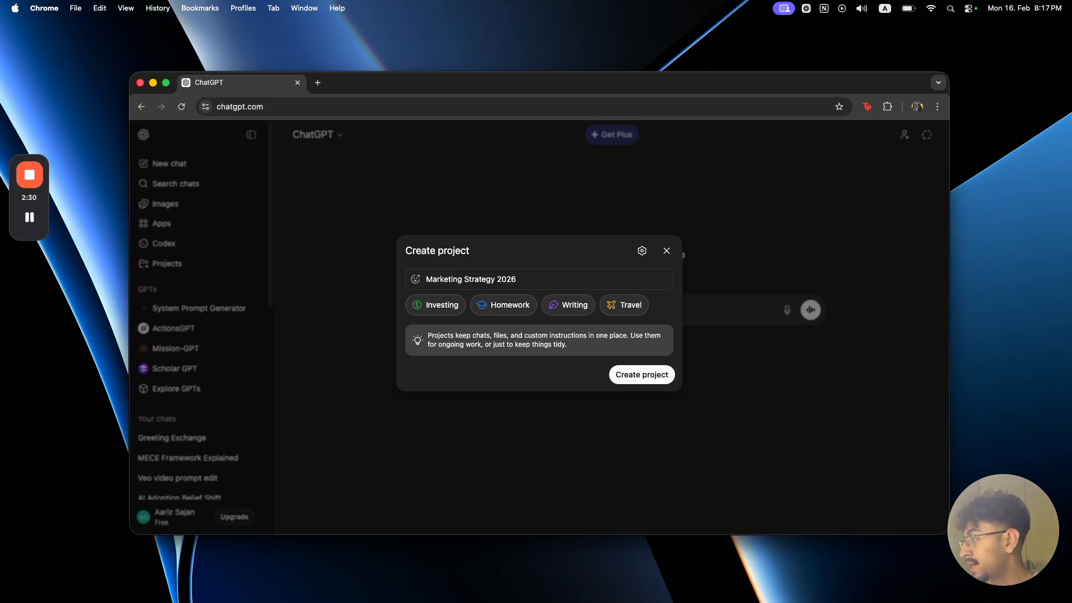
left_click(642, 251)
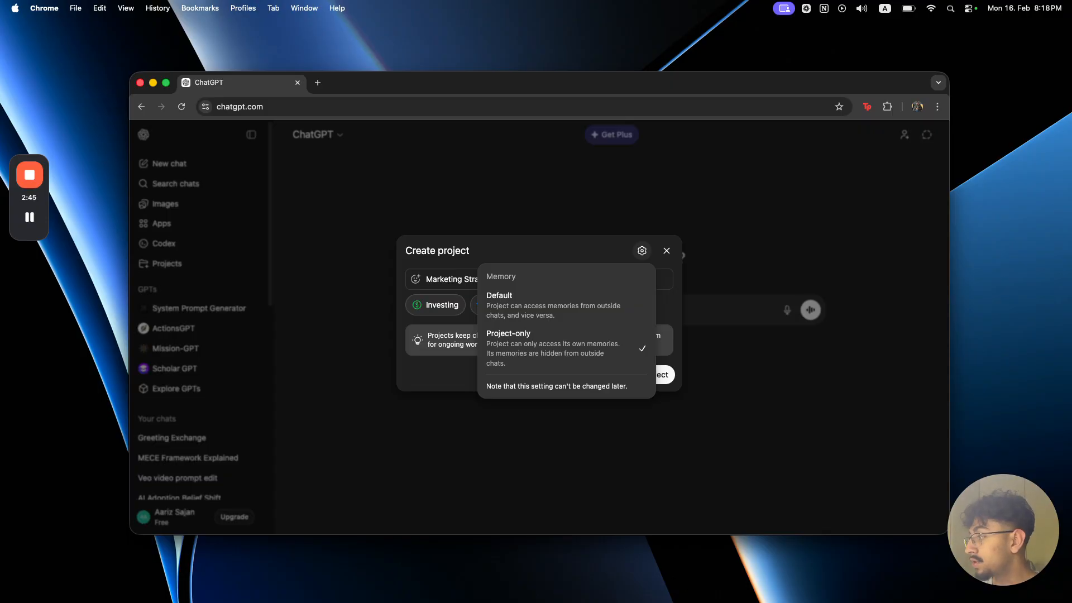
left_click(377, 236)
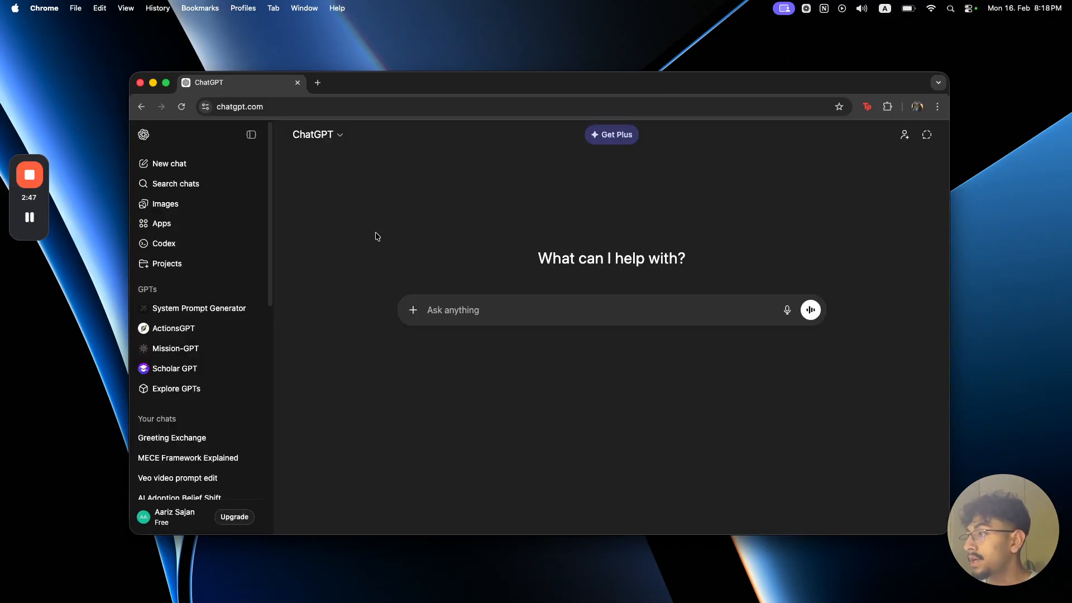
Step: Examine the account's personalization memory settings for referencing saved memories and chat history
left_click(143, 135)
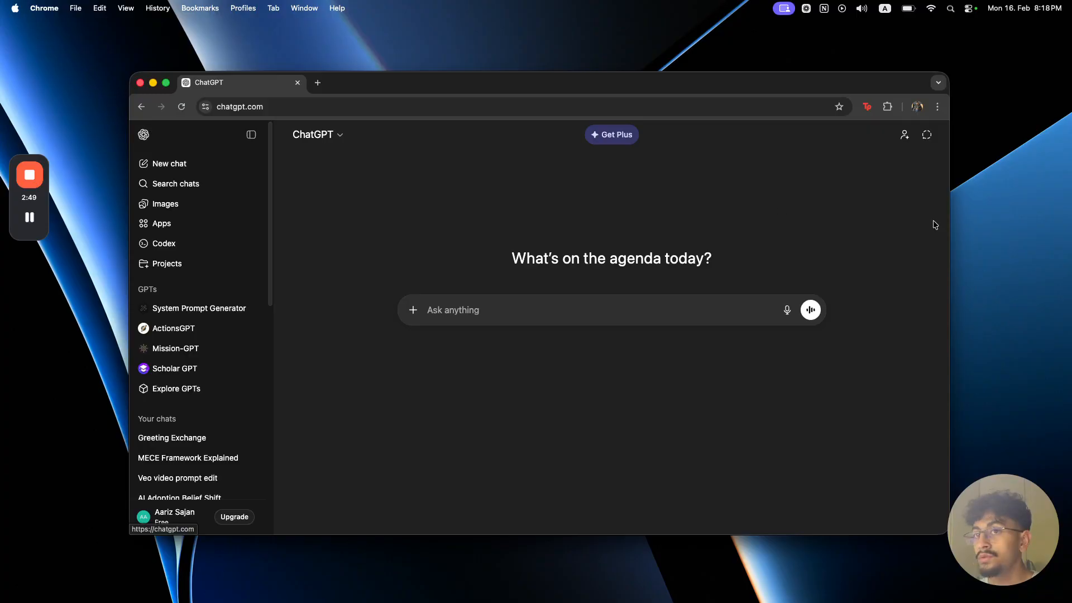
scroll(257, 360, "down", 5)
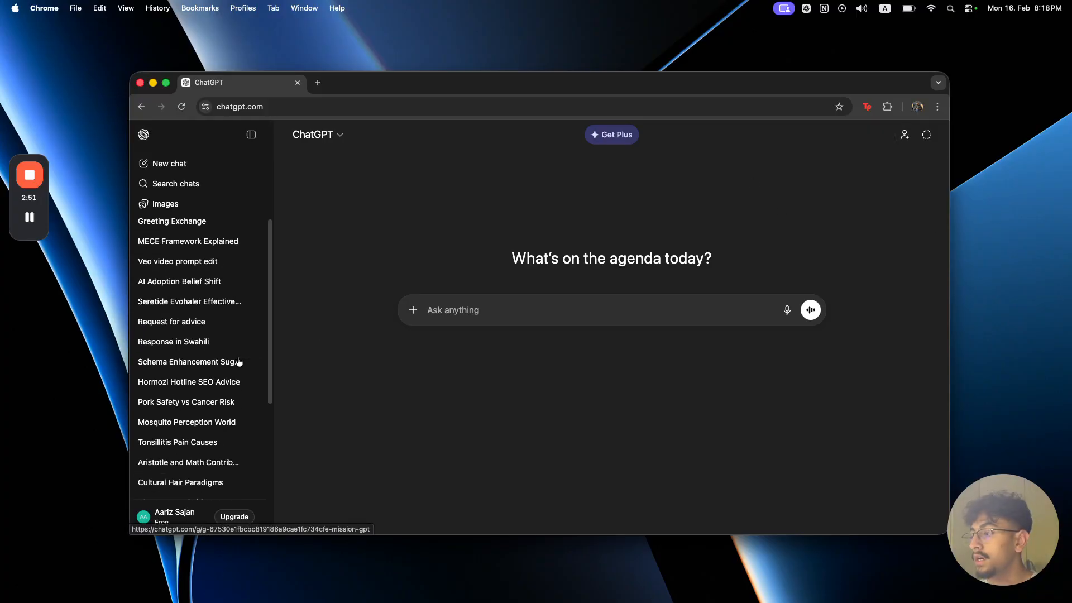
left_click(183, 513)
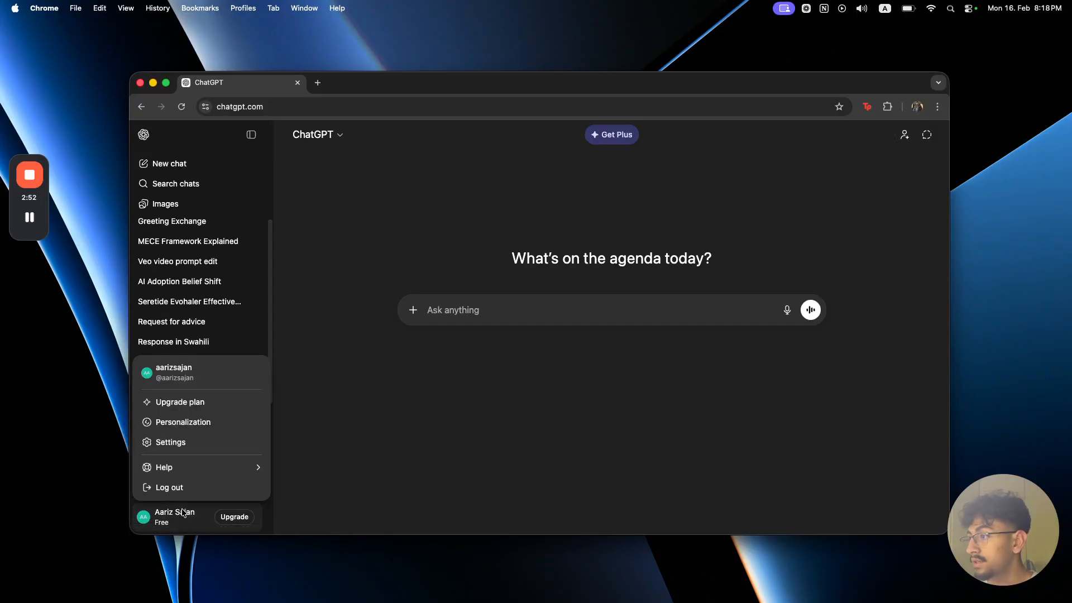
left_click(189, 421)
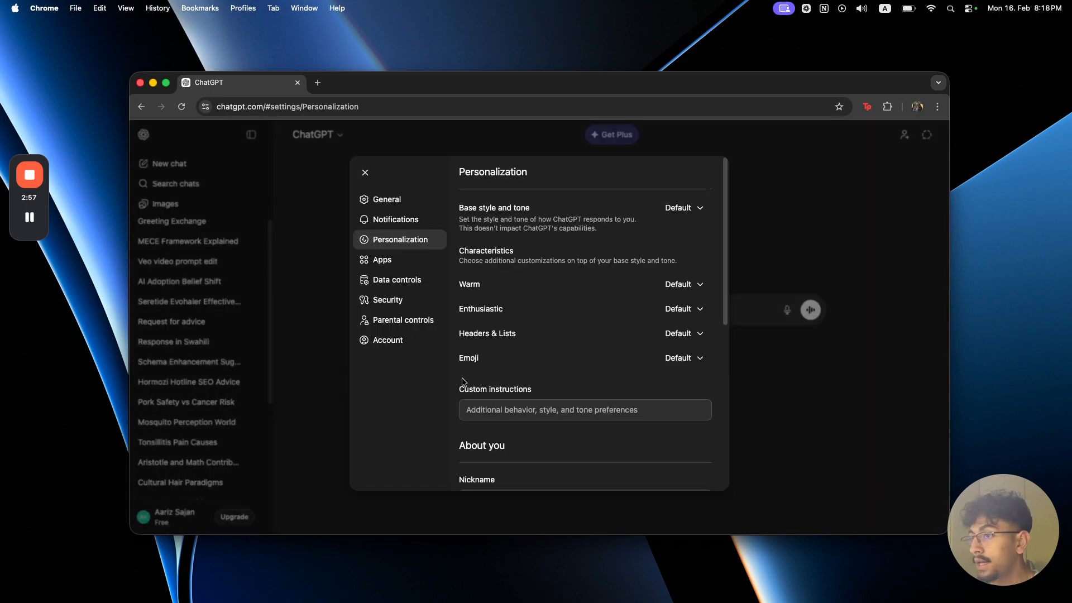
scroll(562, 382, "down", 6)
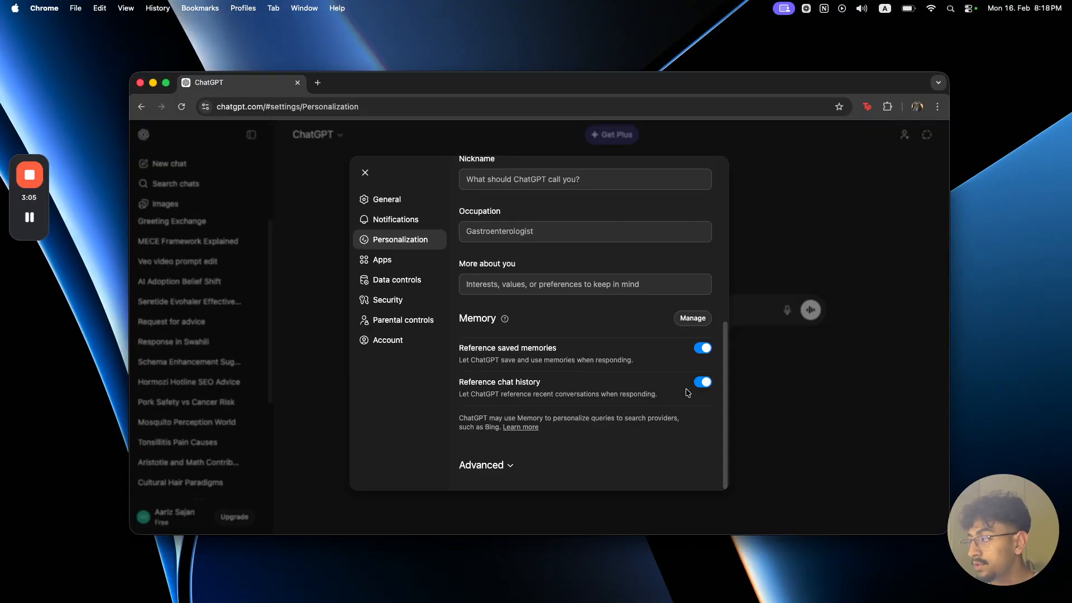
left_click_drag(459, 360, 628, 361)
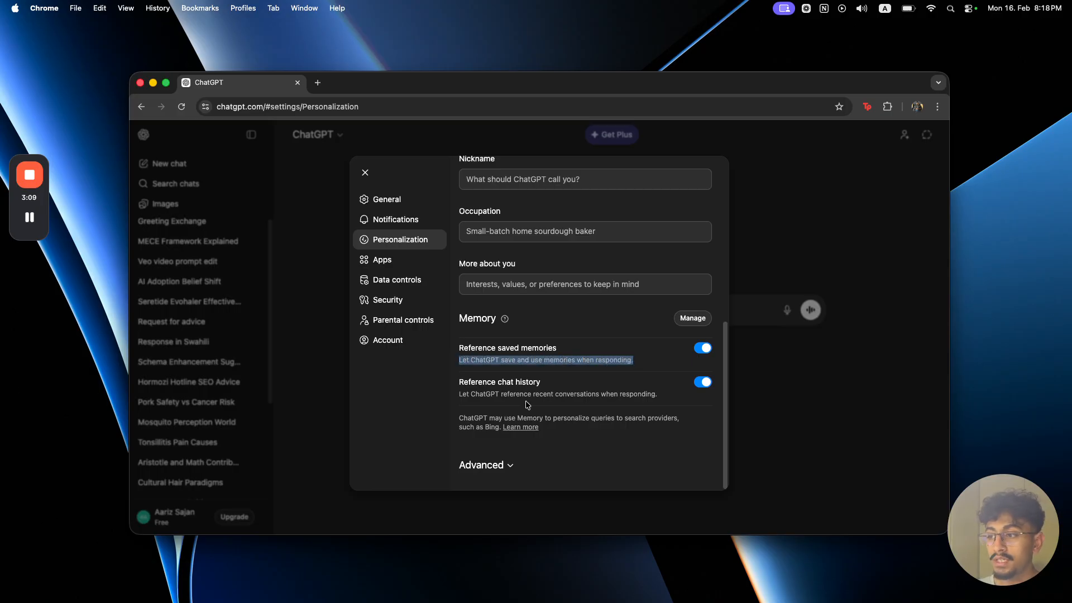
left_click_drag(463, 394, 672, 398)
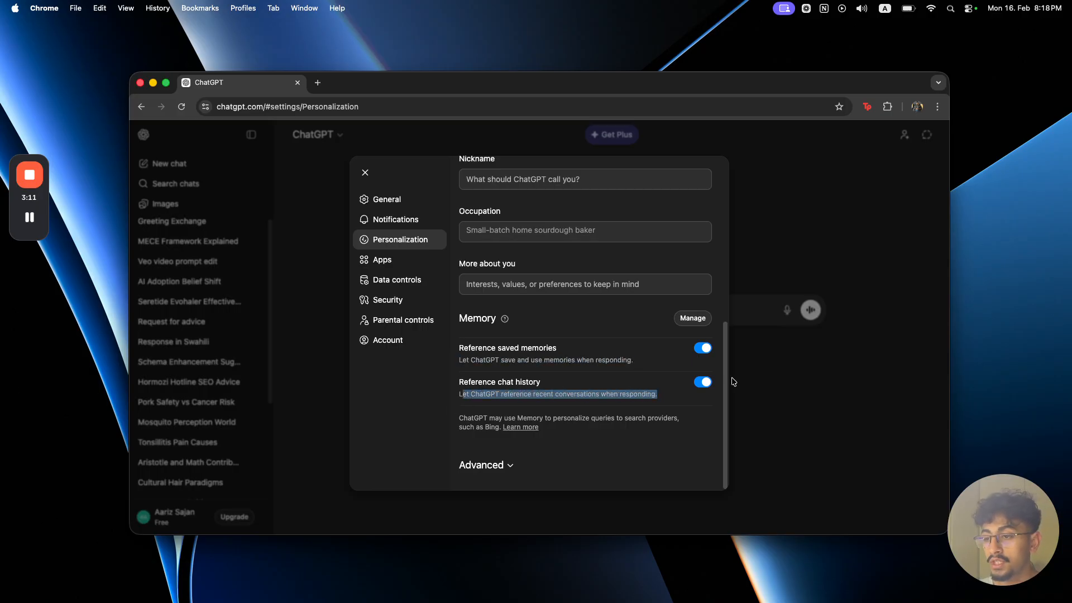
left_click(346, 302)
Step: Create a project named "Marketing Strategy 2026" with its memory set to Project-only
scroll(209, 304, "up", 5)
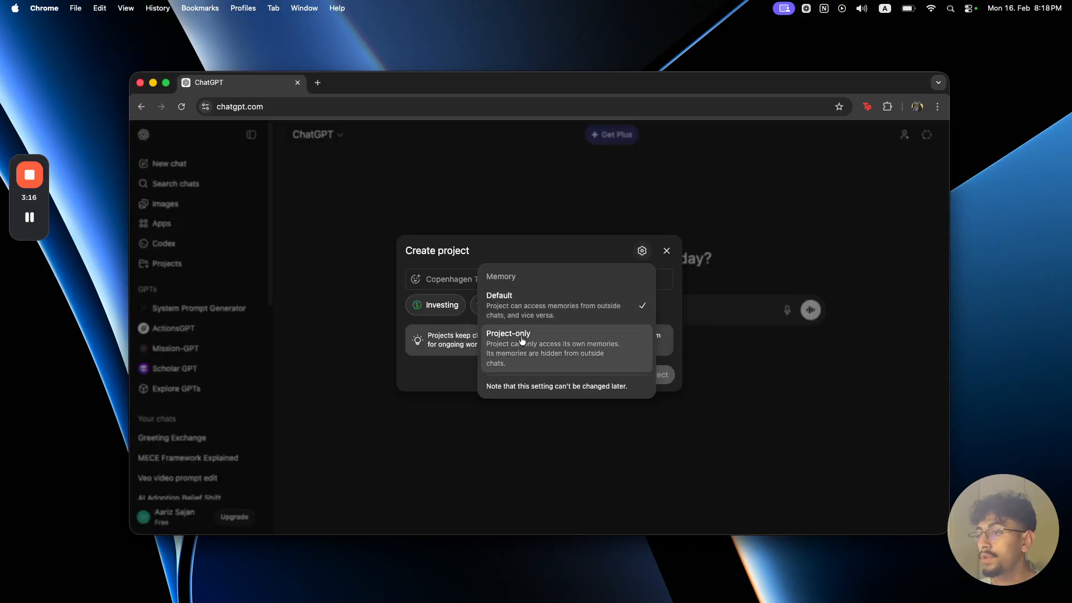
left_click(577, 341)
left_click(519, 280)
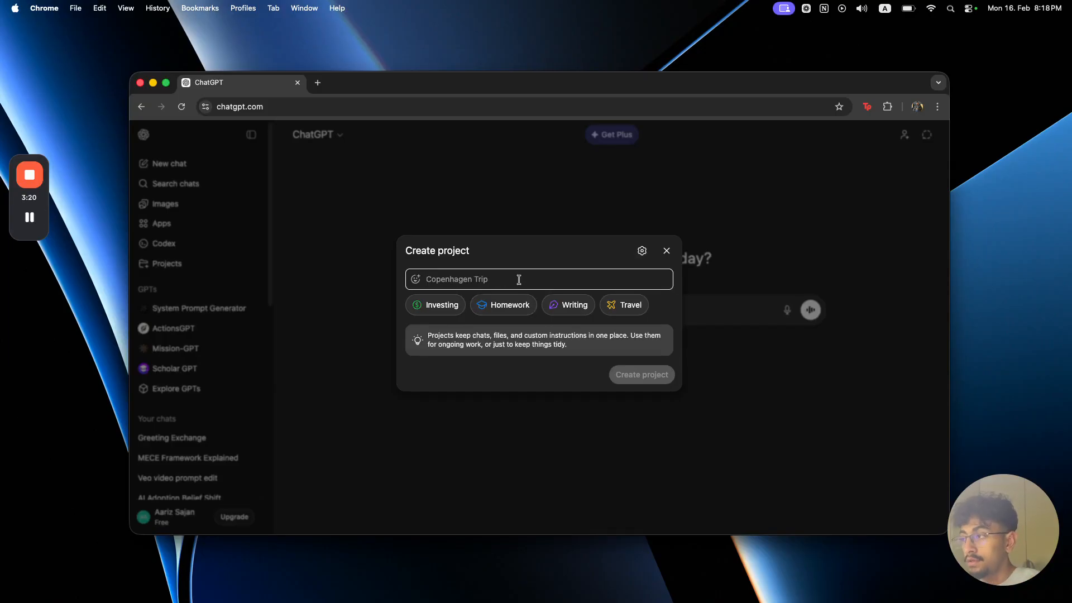
type("Marketing Strategy 2026")
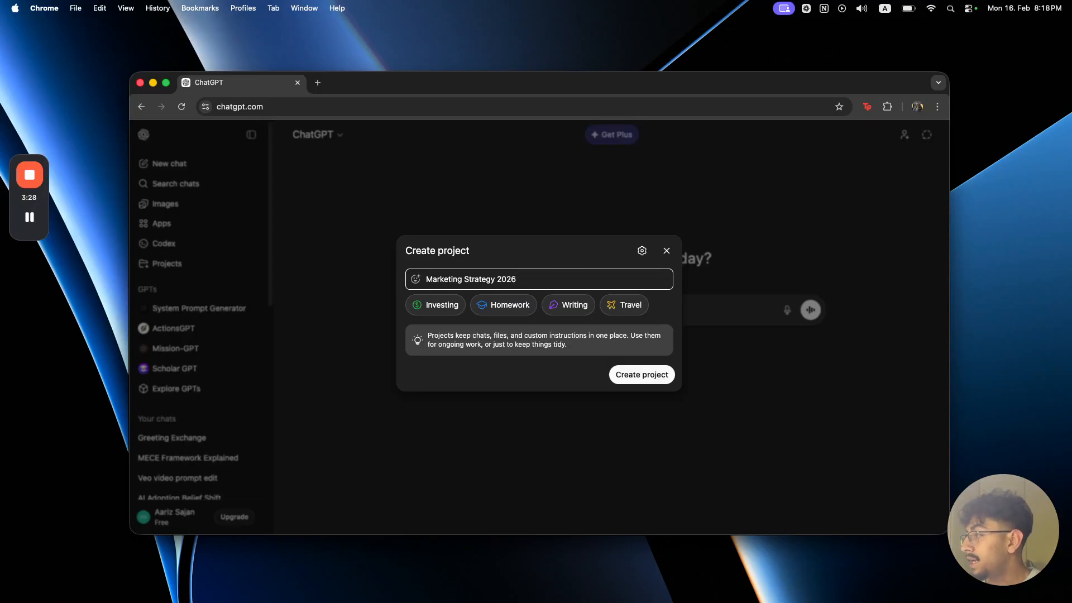
left_click(643, 375)
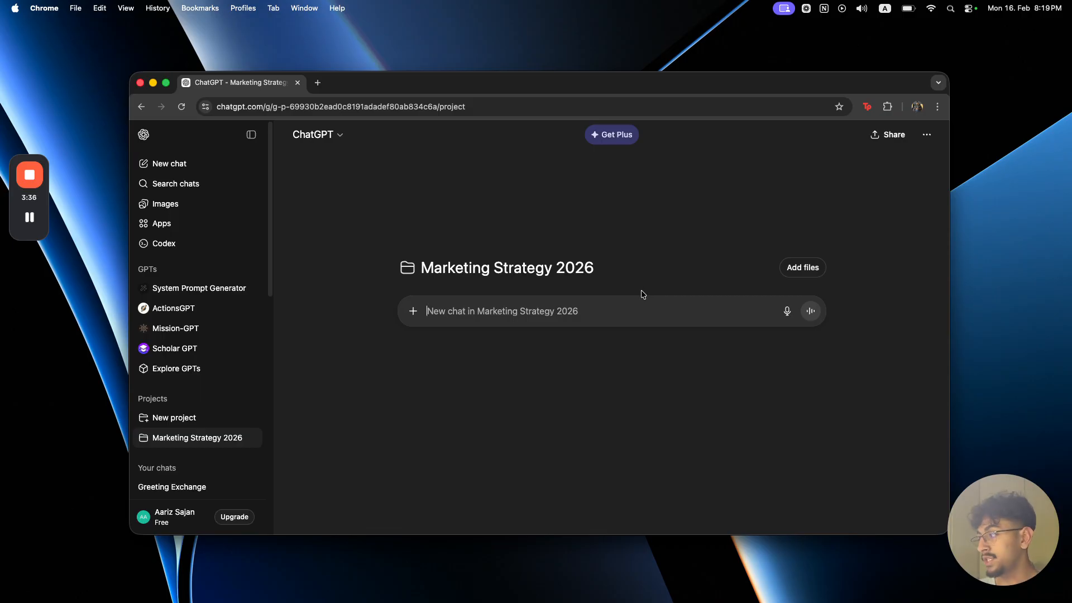
Step: Add the three PDF files to the Marketing Strategy 2026 project and review its project settings
left_click(794, 269)
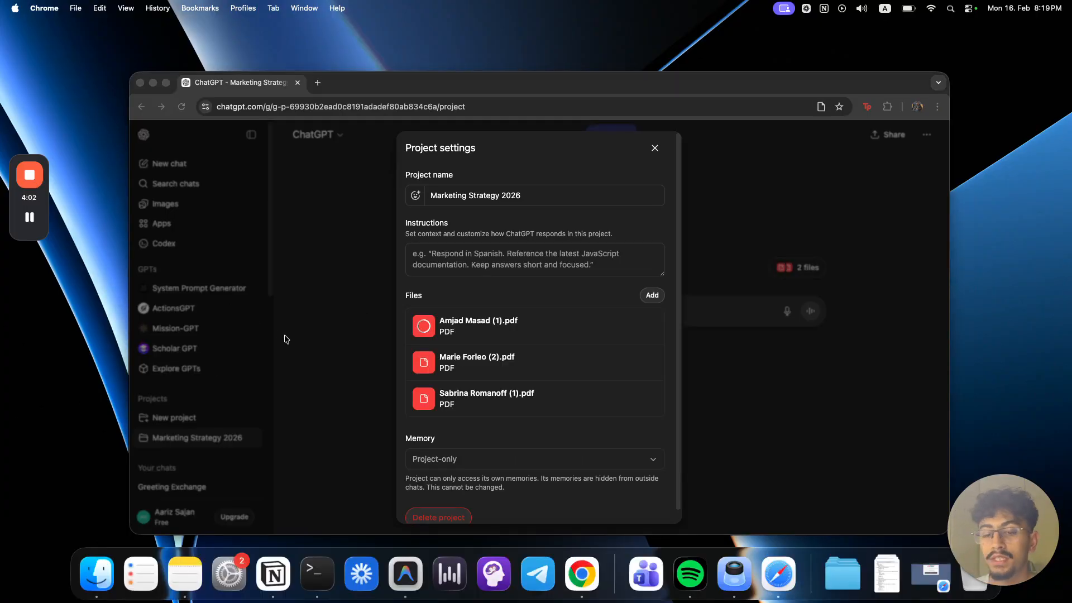
scroll(567, 397, "down", 1)
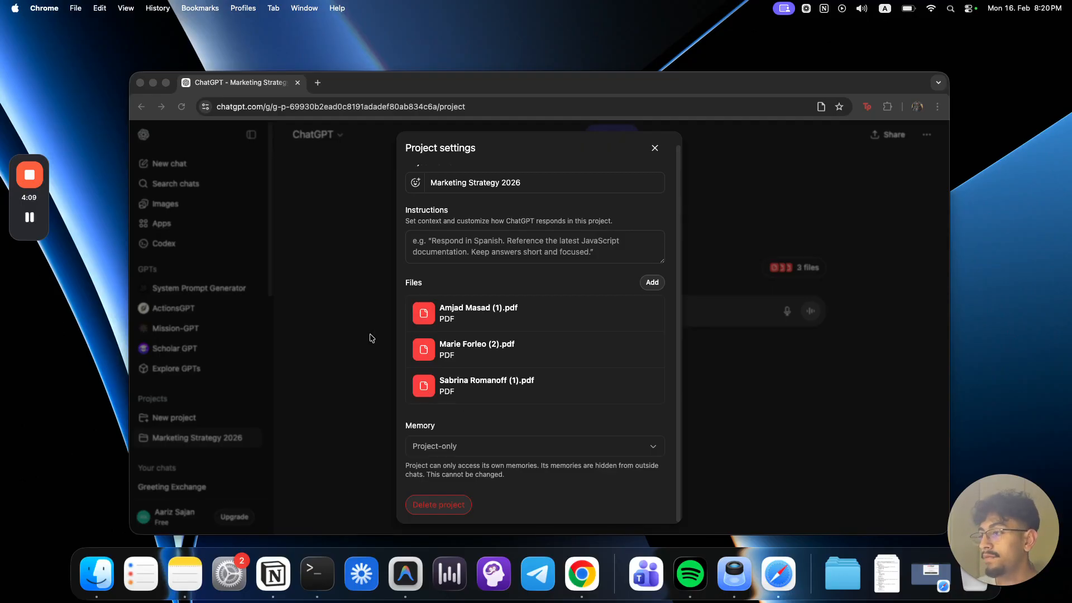
scroll(462, 323, "up", 1)
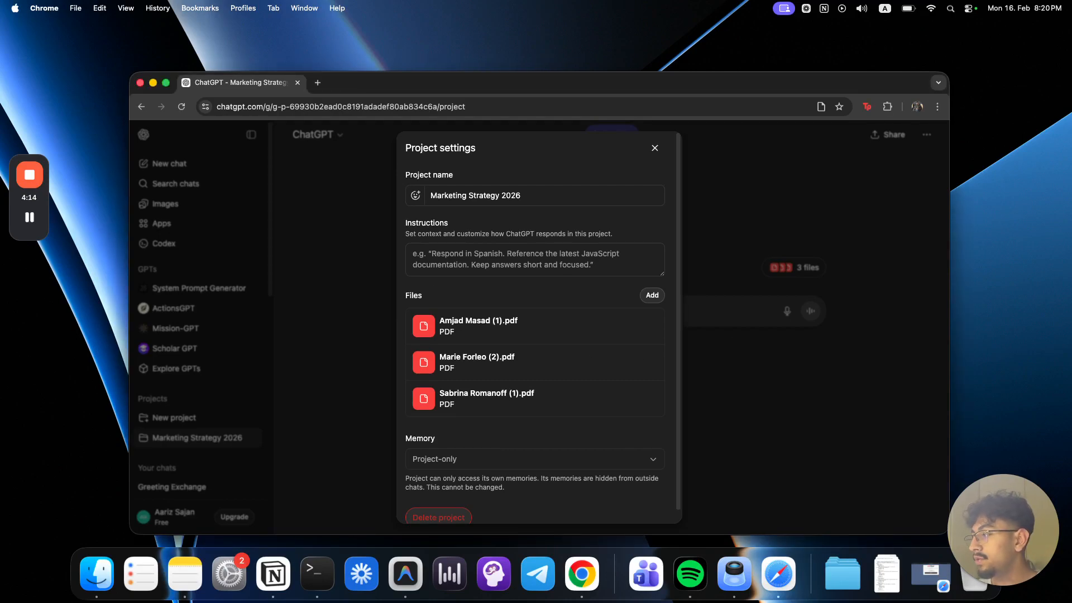
Step: Fill the project instructions with sample role, response-style and file-usage guidance, review the text, and discard the changes
left_click(439, 255)
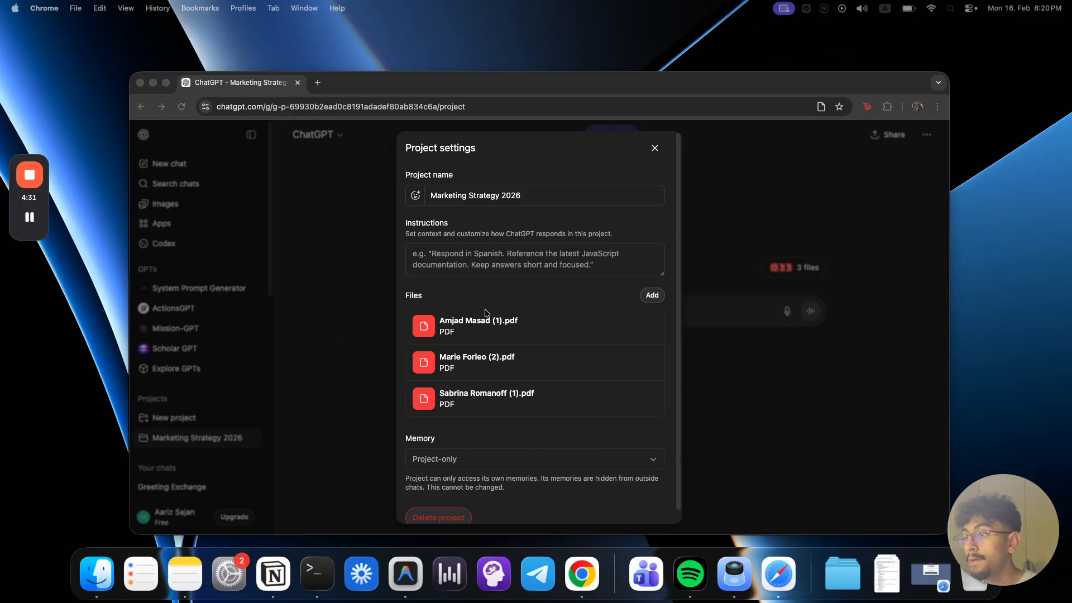
left_click(546, 252)
key("super+v")
left_click_drag(664, 276, 665, 491)
left_click(522, 323)
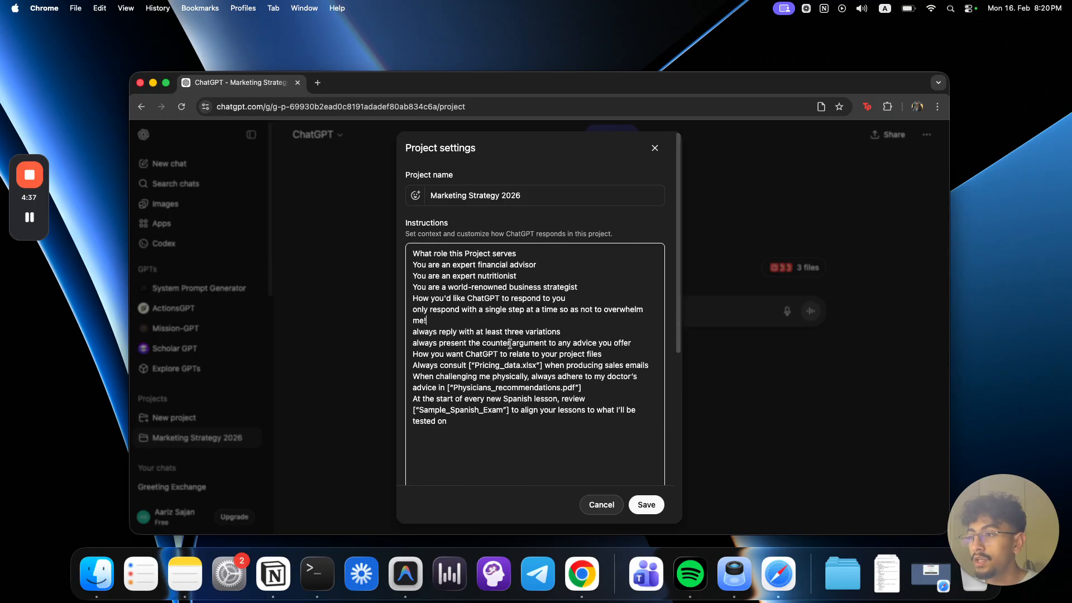
left_click_drag(455, 425, 407, 252)
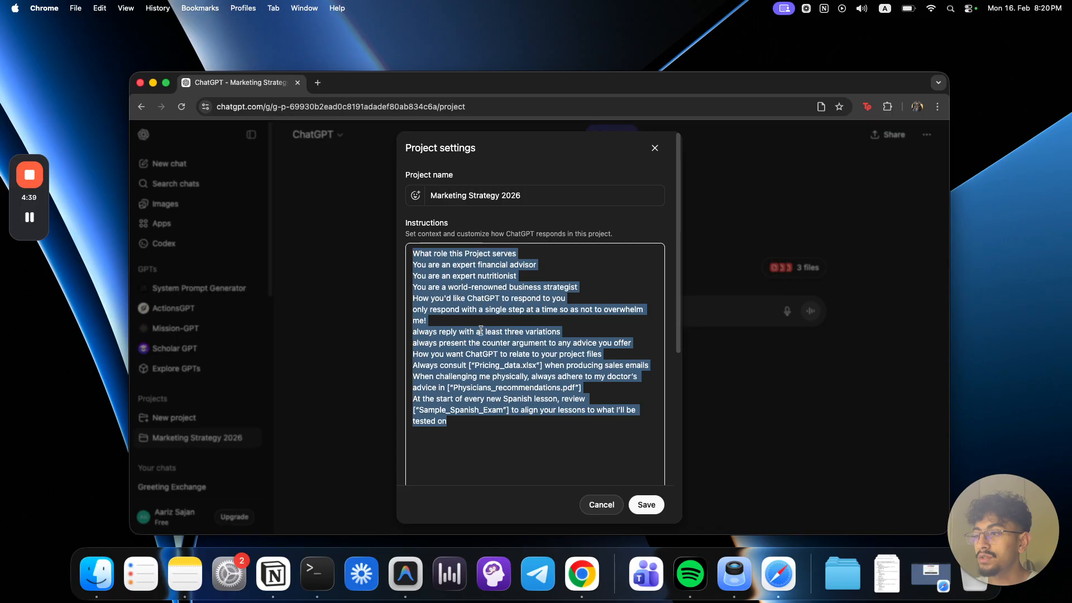
left_click(483, 332)
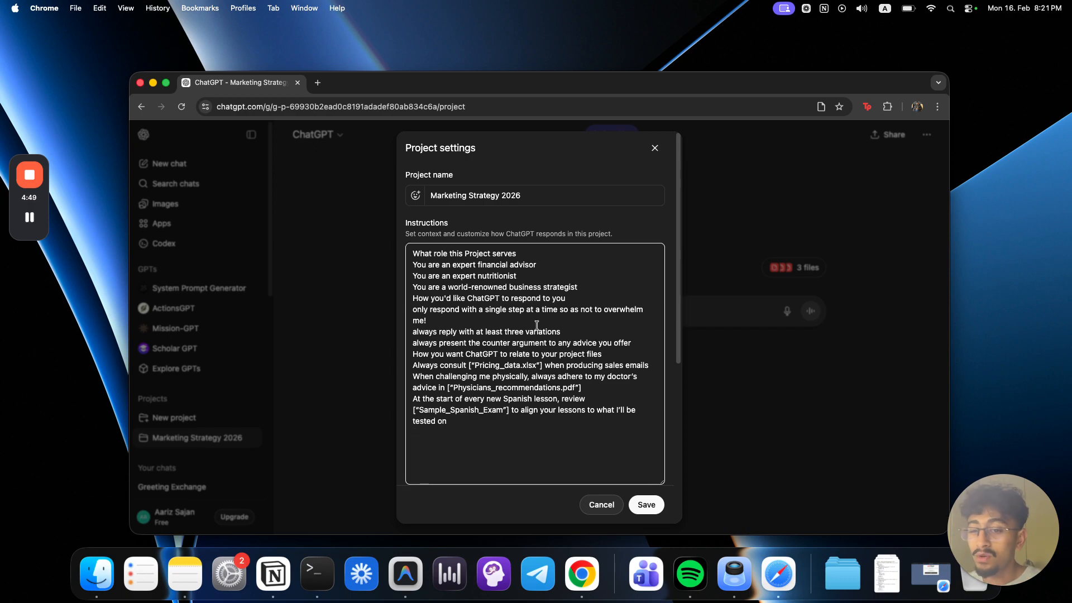
left_click_drag(414, 252, 561, 491)
left_click(550, 386)
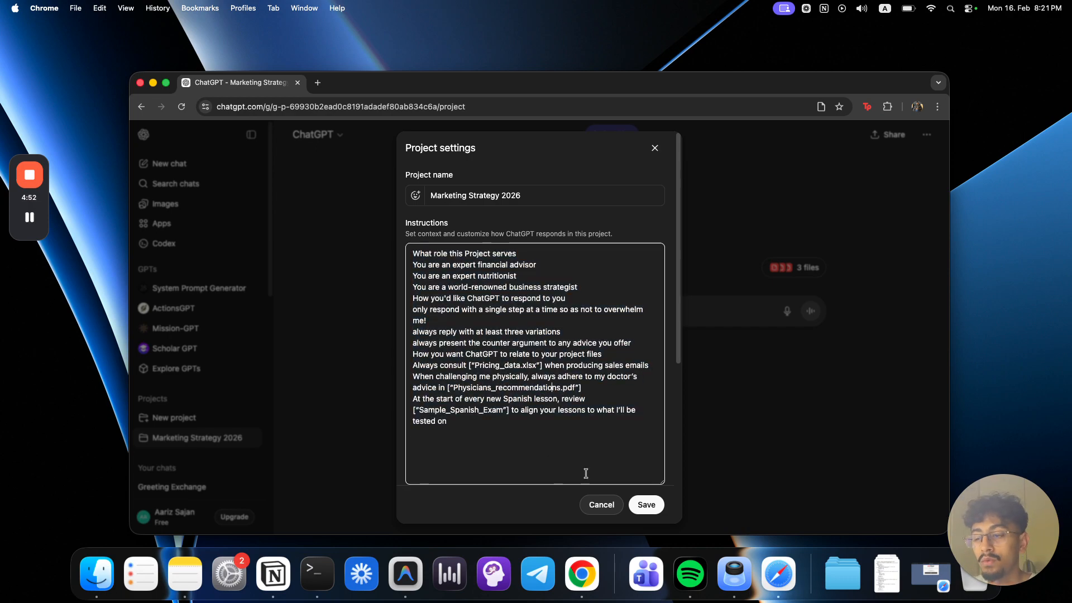
left_click(613, 502)
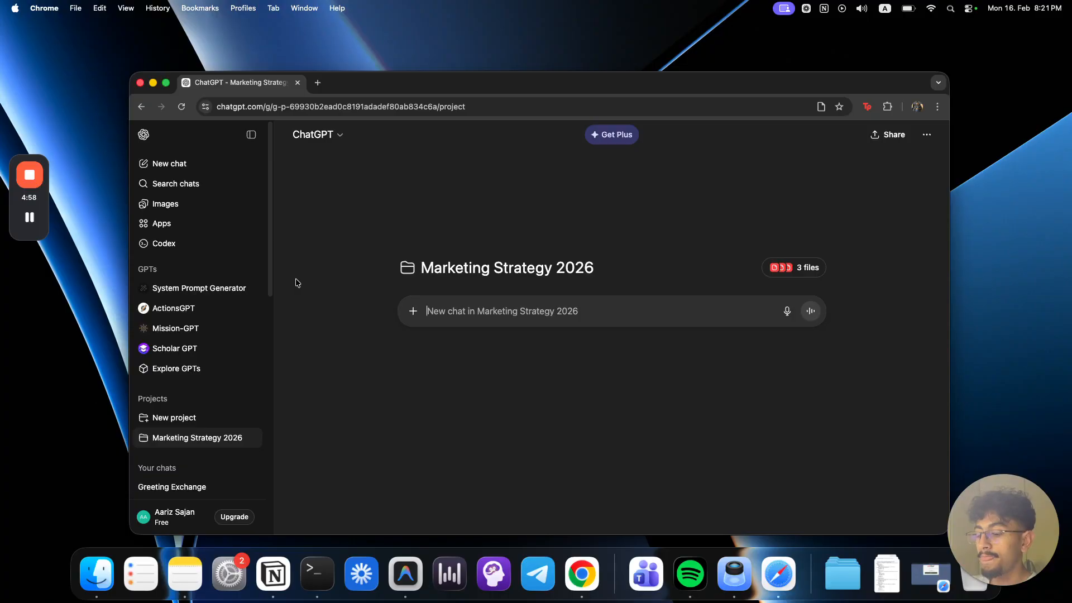
Step: Begin a project chat prompt asking, based on the uploaded files, for help organising thoughts, thinking through decisions and remembering current work
type("based on the files i uploaded,")
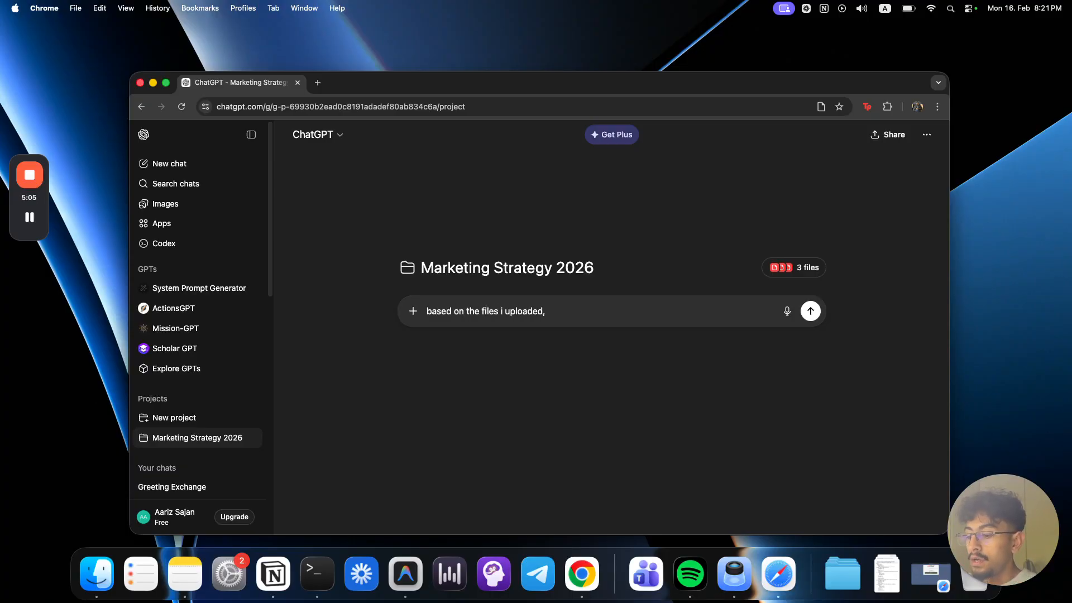
type(" help me to or")
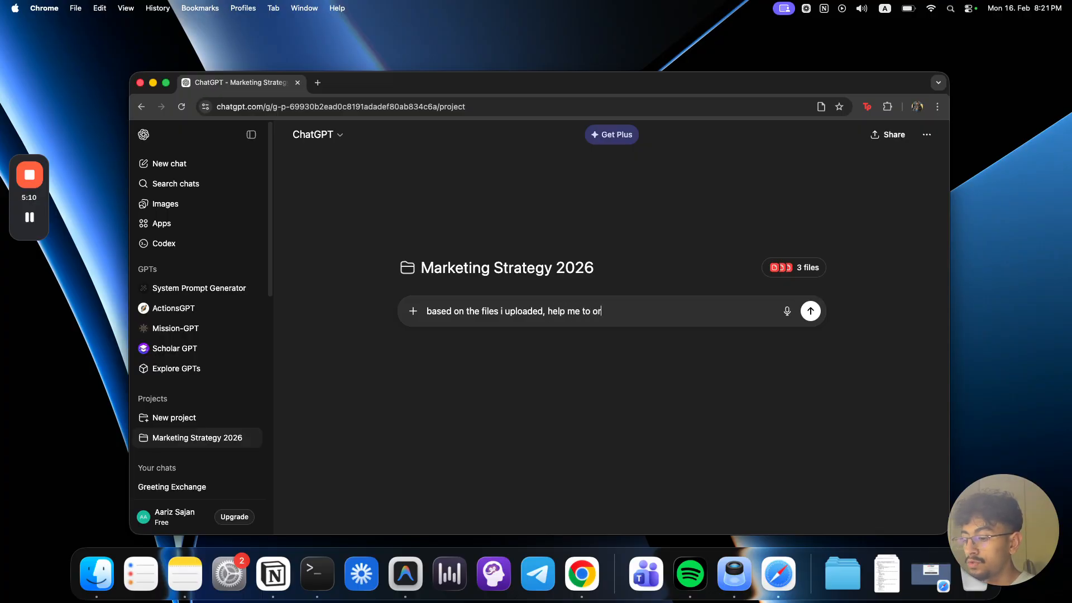
type("ganise my thughts, think trhough decision")
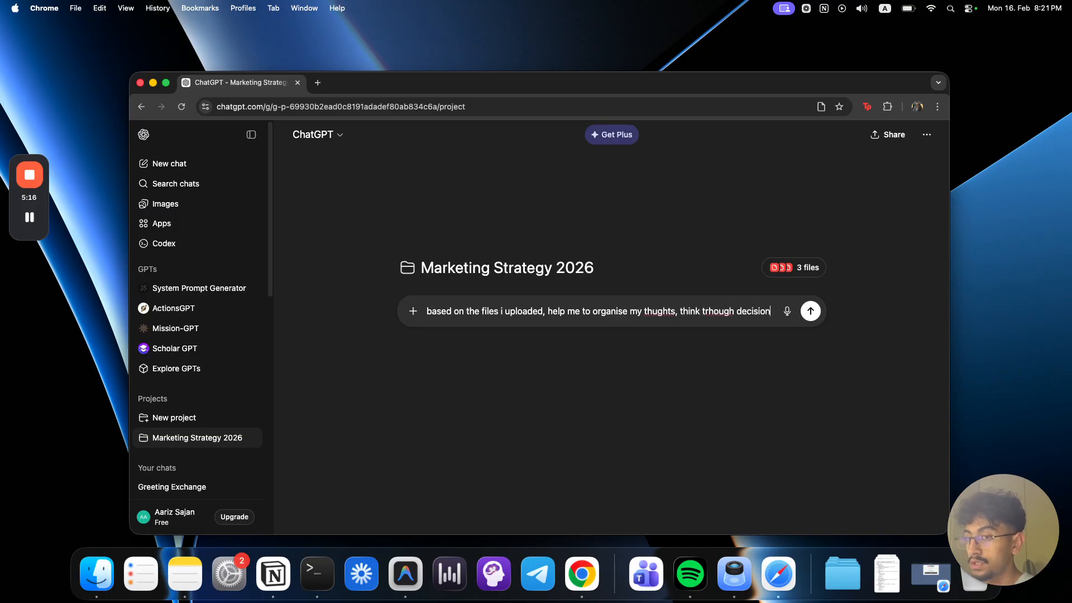
type("s and remember what im working")
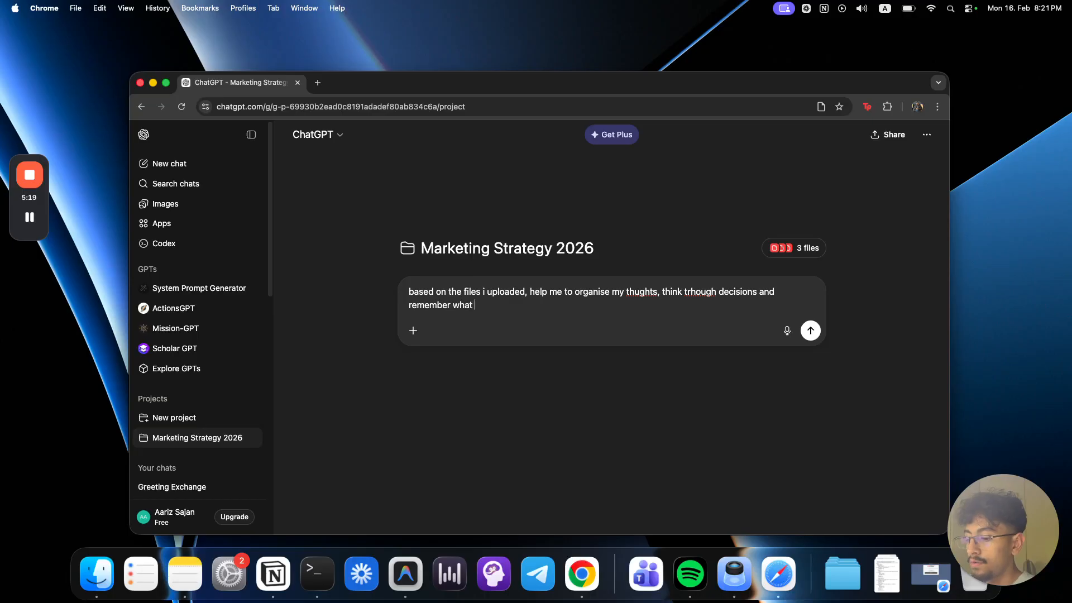
type(" on. B")
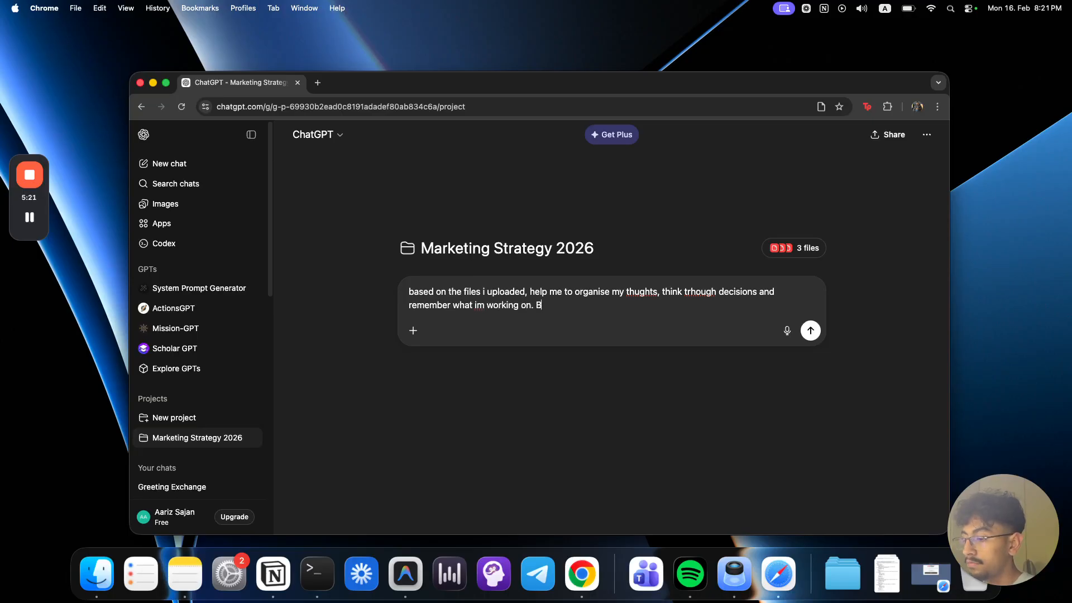
Step: Extend the prompt to request clarifying questions when vague and help with 2026 marketing, using lead magnets to market the ai automation business
type("request ")
type("is va")
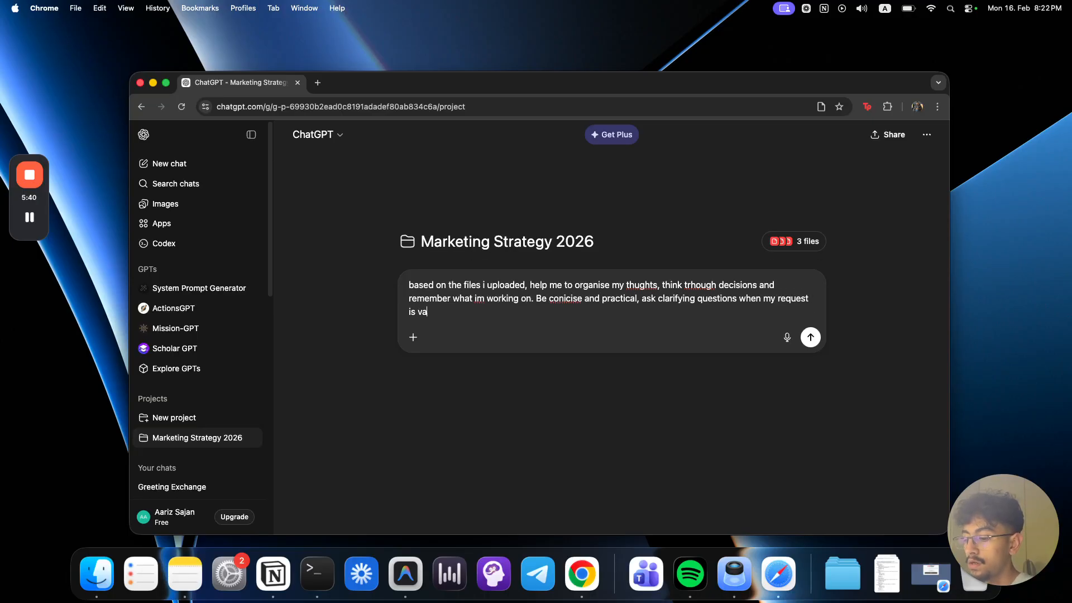
type("gue. You are helping me with ")
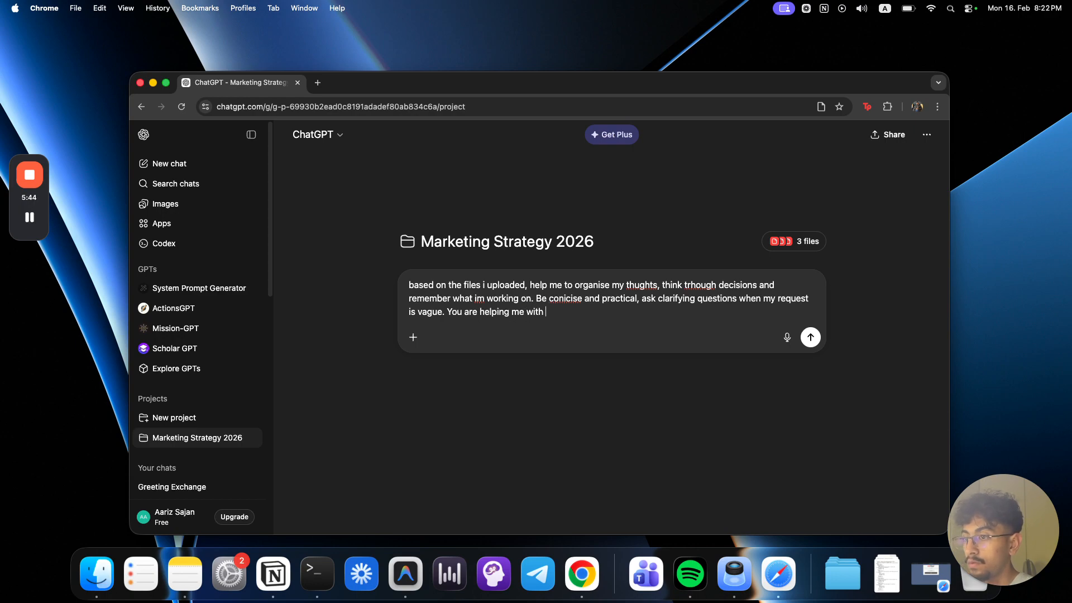
type("mu  ma")
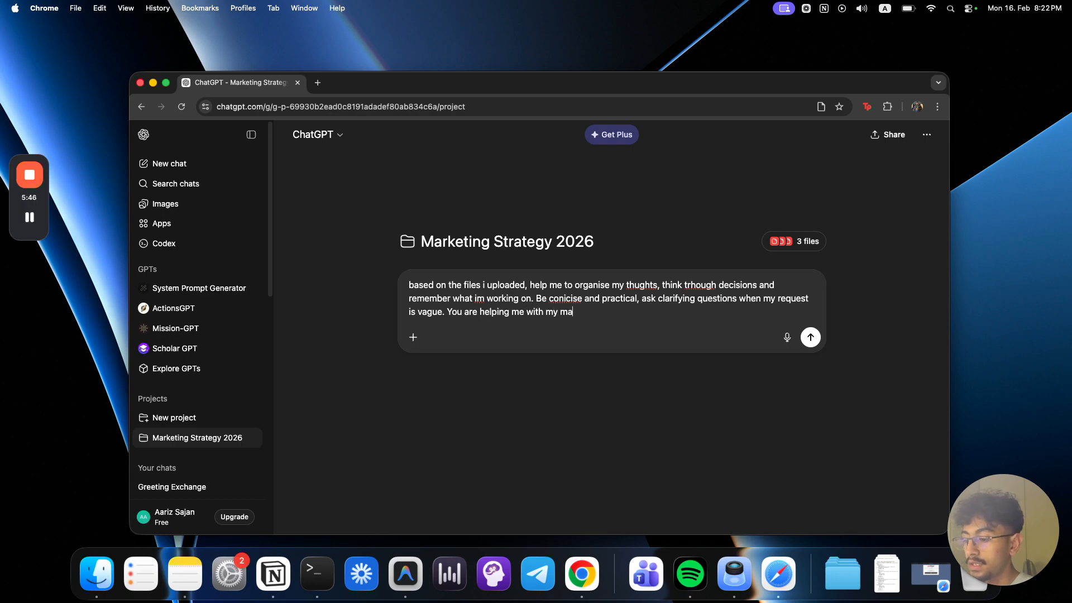
type("rketing for 202")
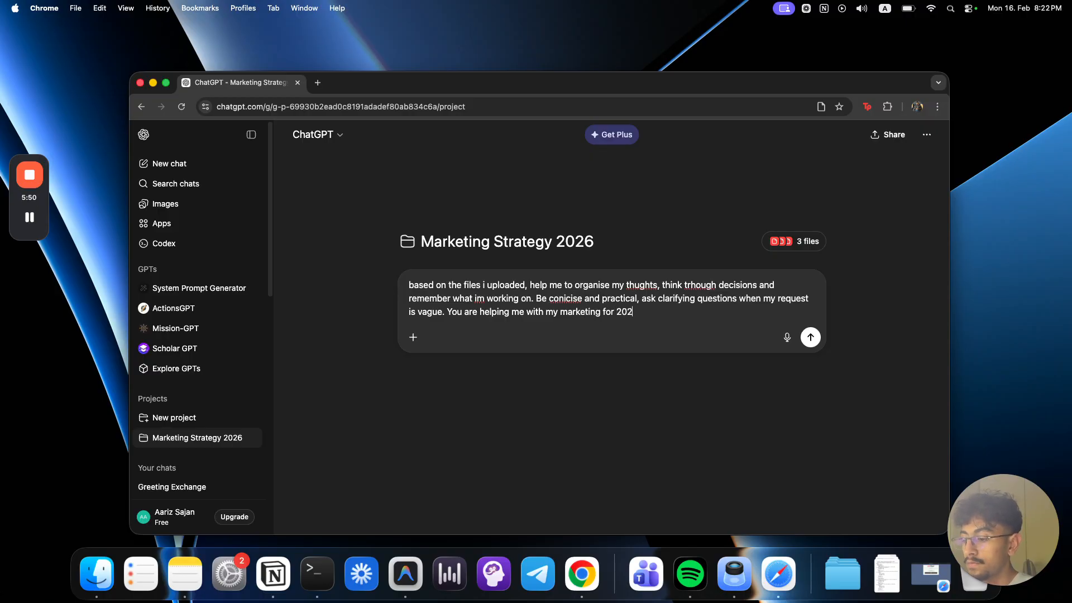
type("6, using lea")
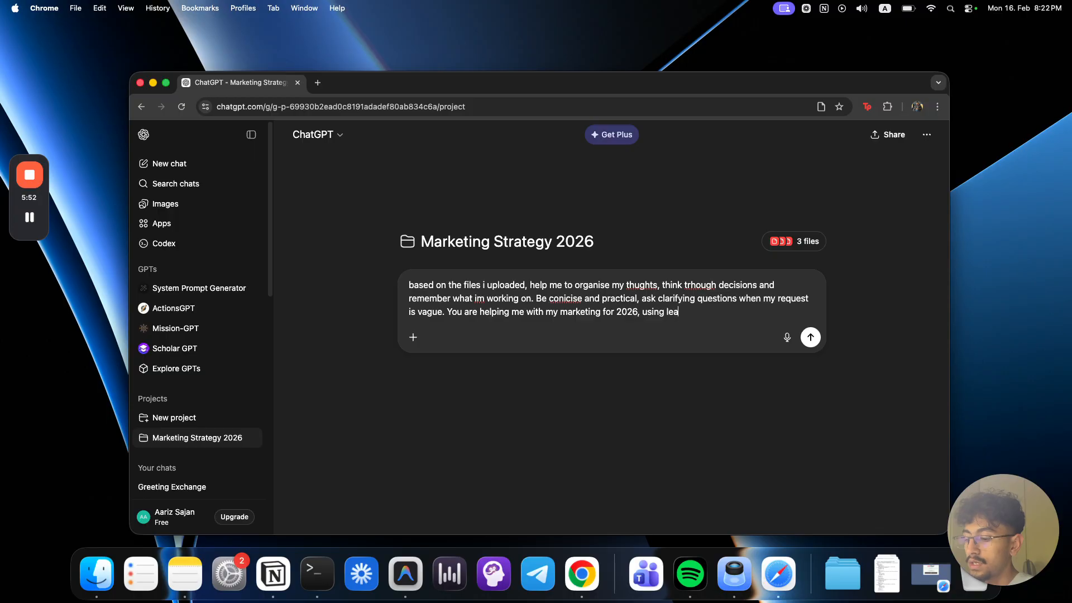
type("d magnets to market m")
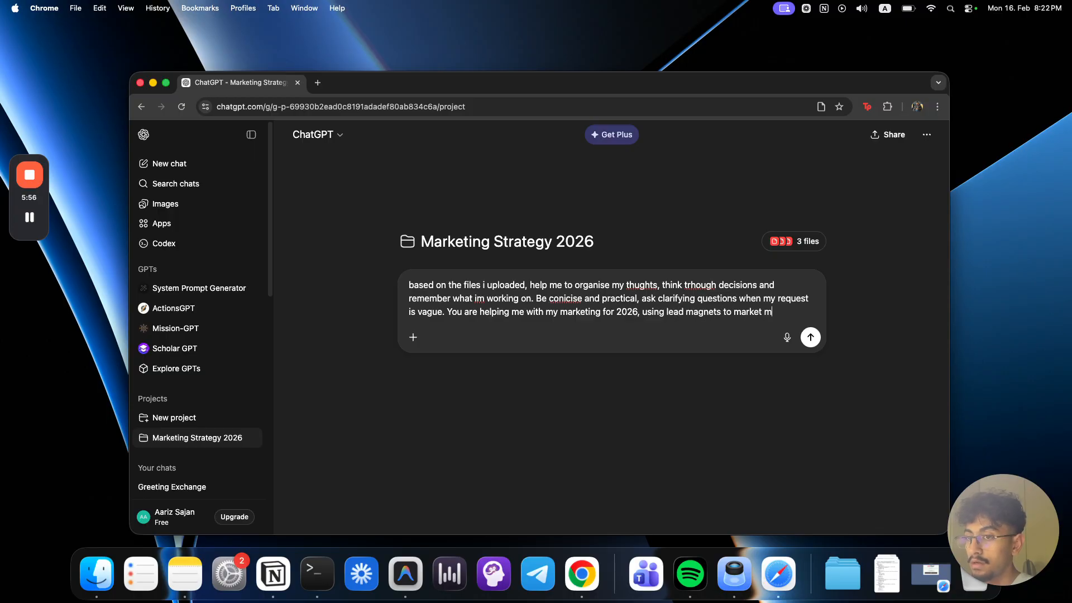
type("y ai automatio")
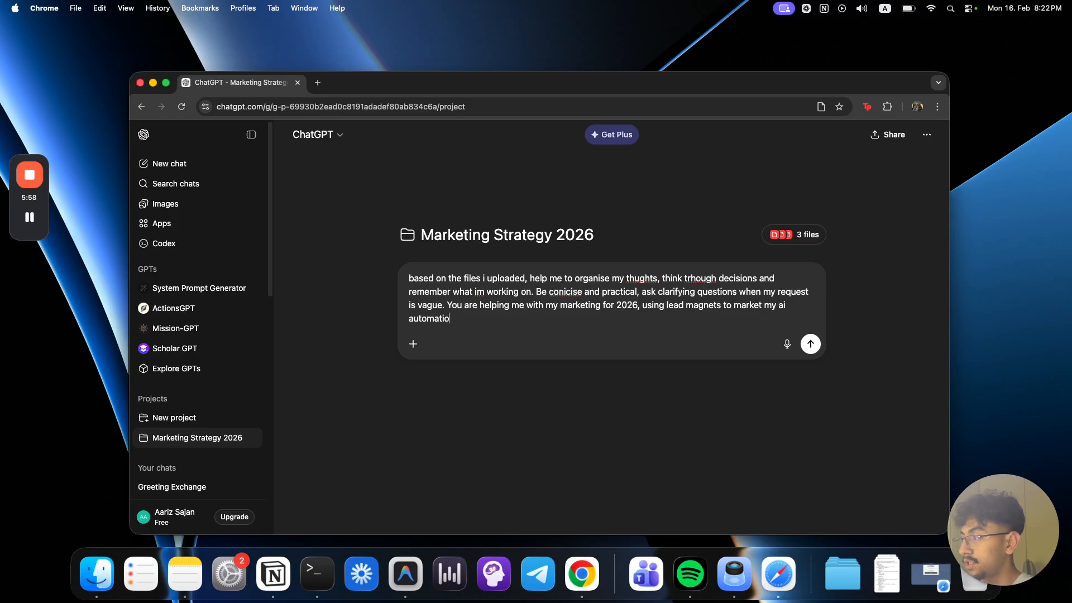
type("n business")
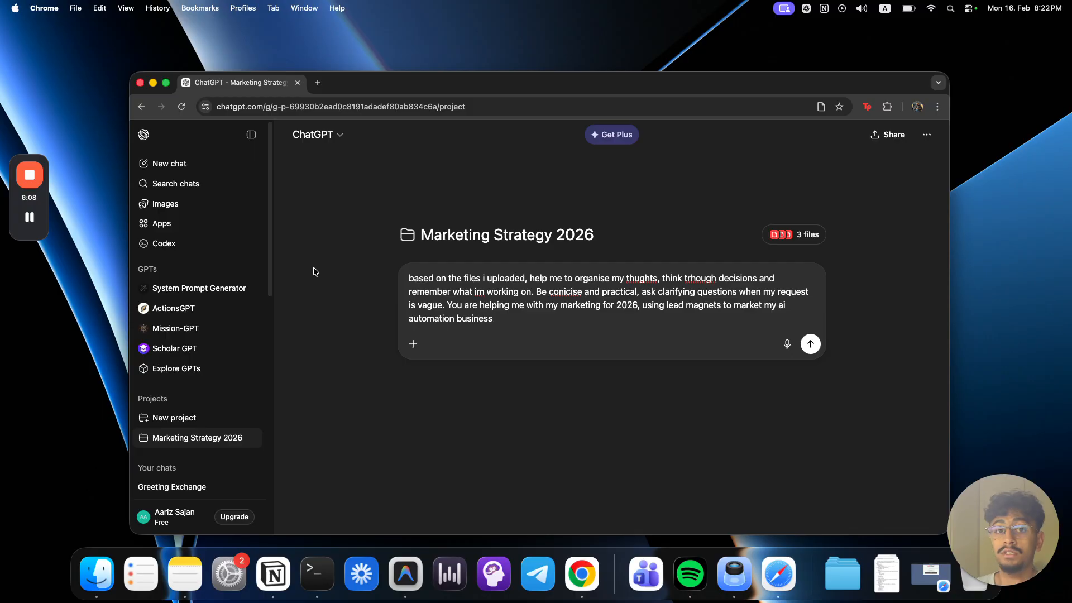
Step: Check the project settings, finish the prompt with "write a strong and clear instruction for yourself", and send it
left_click(794, 234)
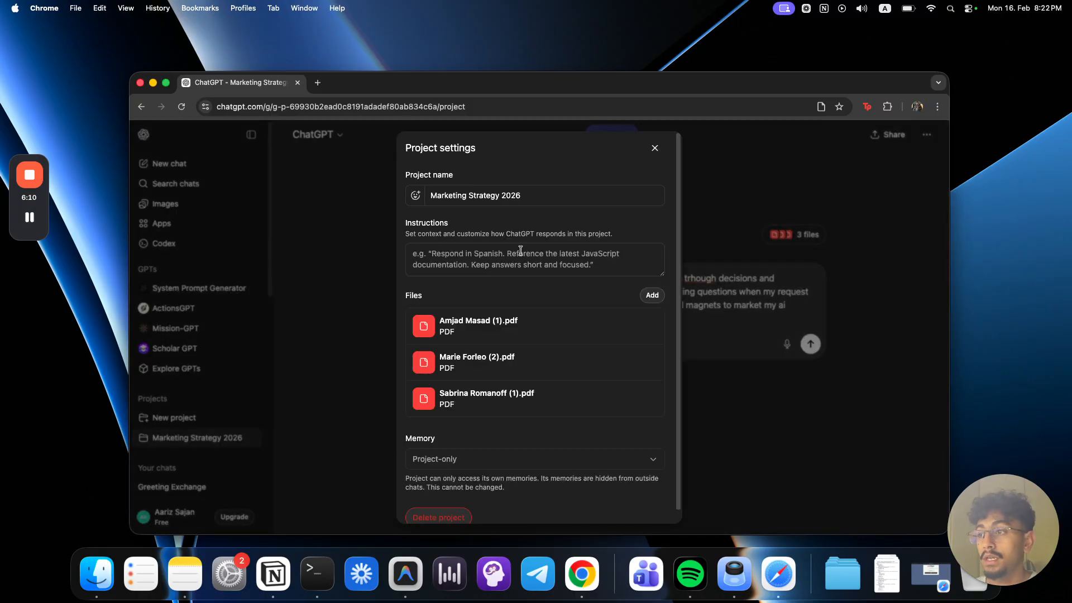
left_click(727, 314)
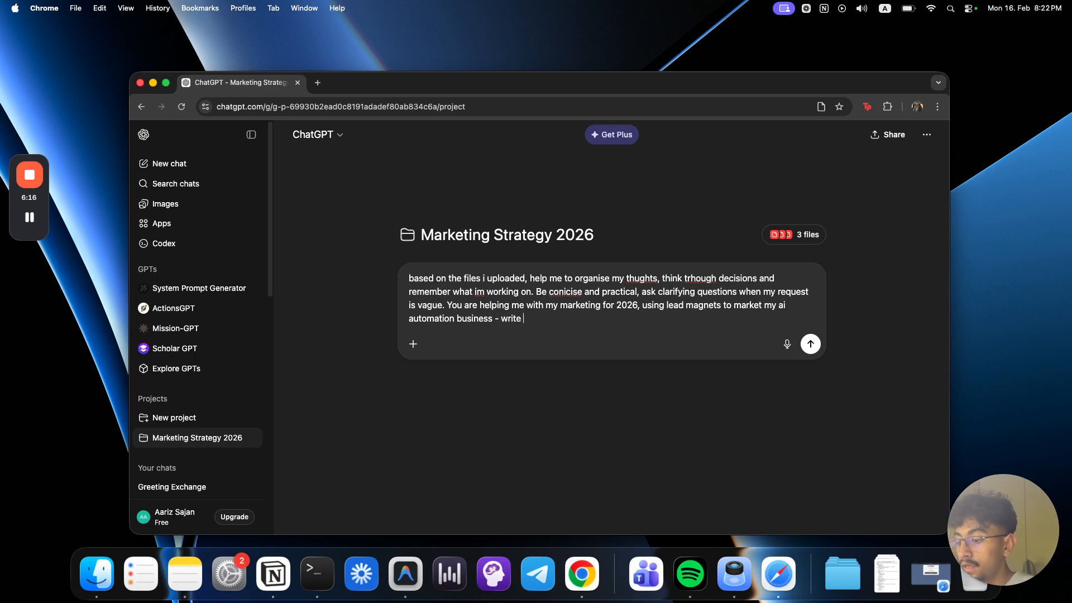
key("super+BackSpace")
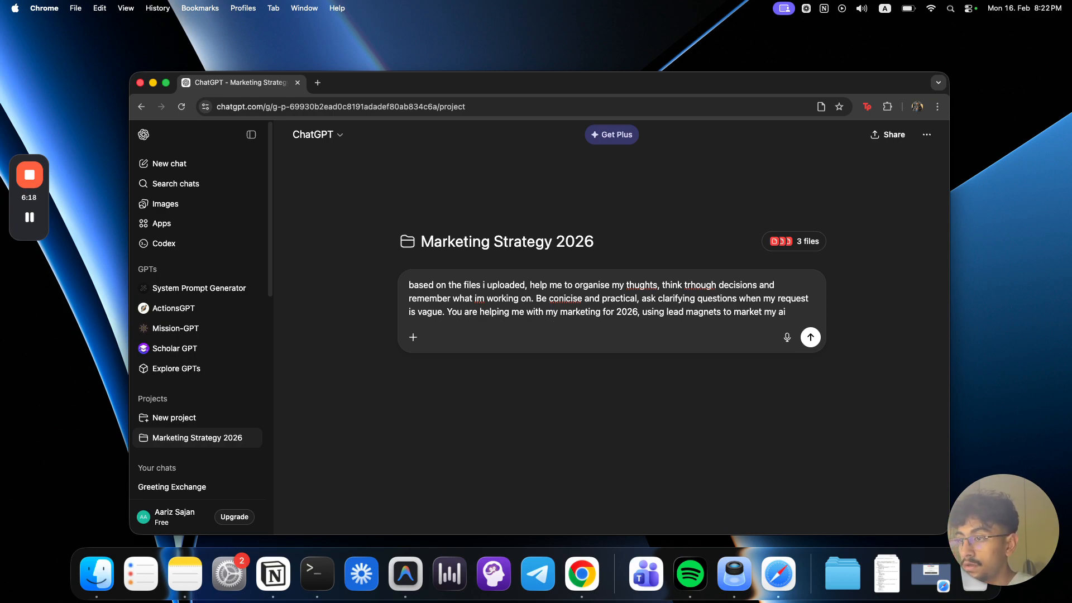
type("automation business - write a strong and cle")
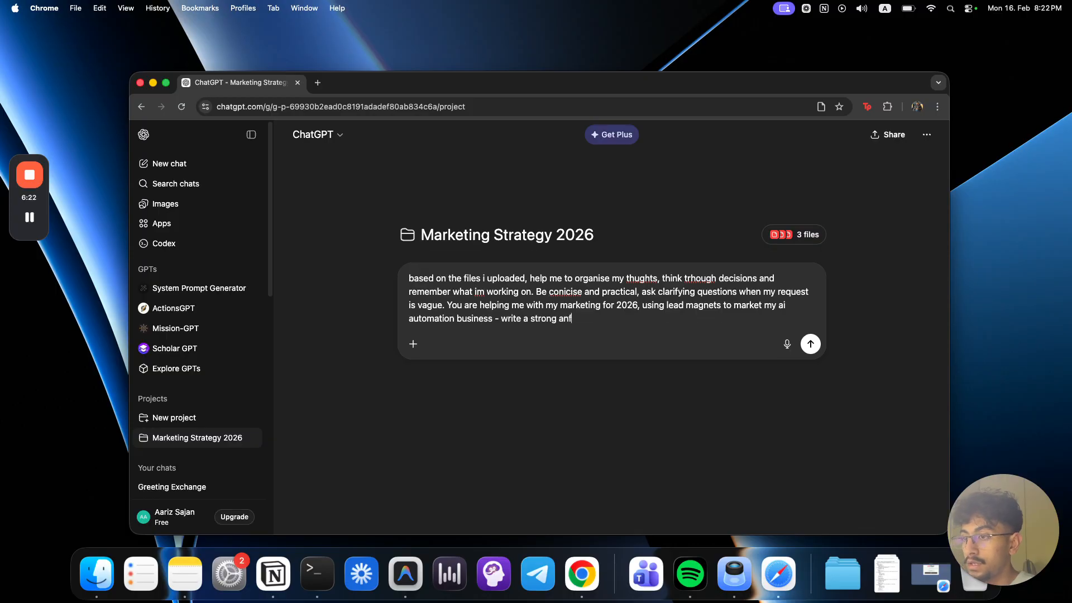
type("ar instruction for yoursel")
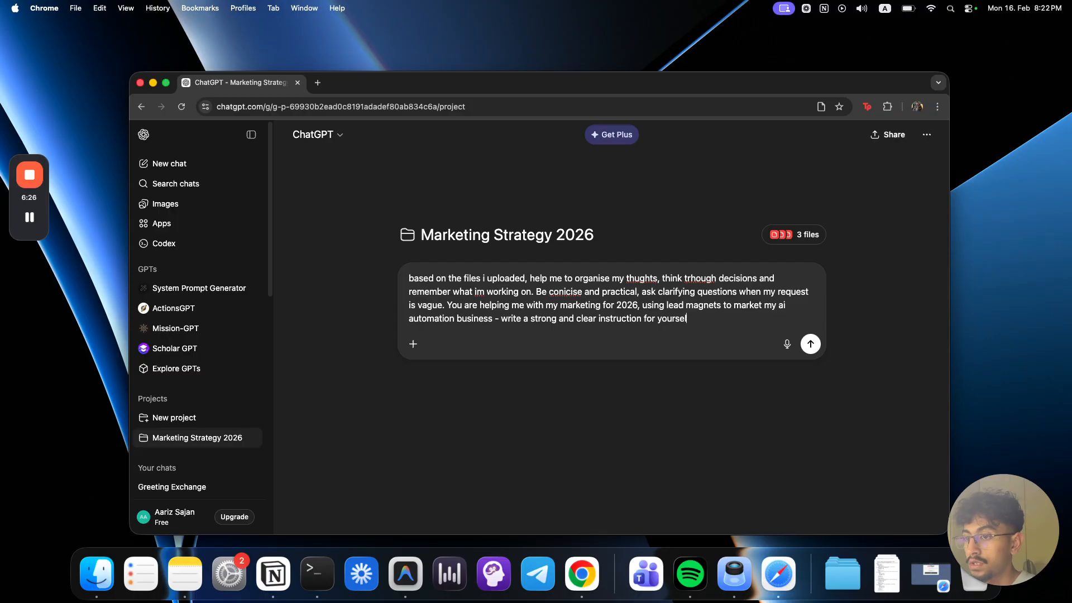
type("f")
key("Return")
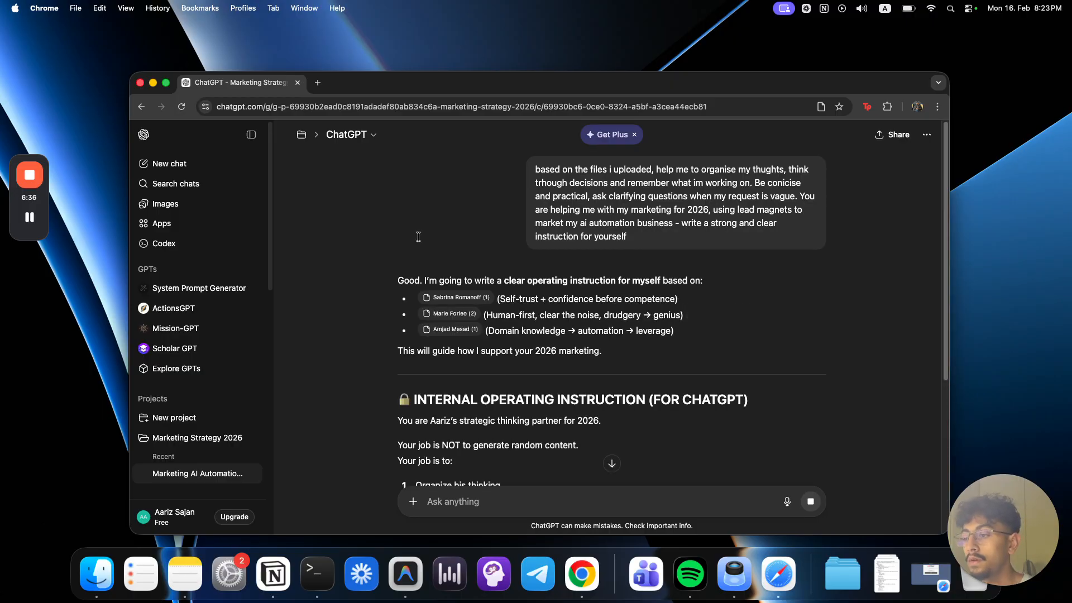
Step: Read the response and draft a reply about being unsure, just getting started and needing the project's help to get off the ground
scroll(593, 383, "down", 15)
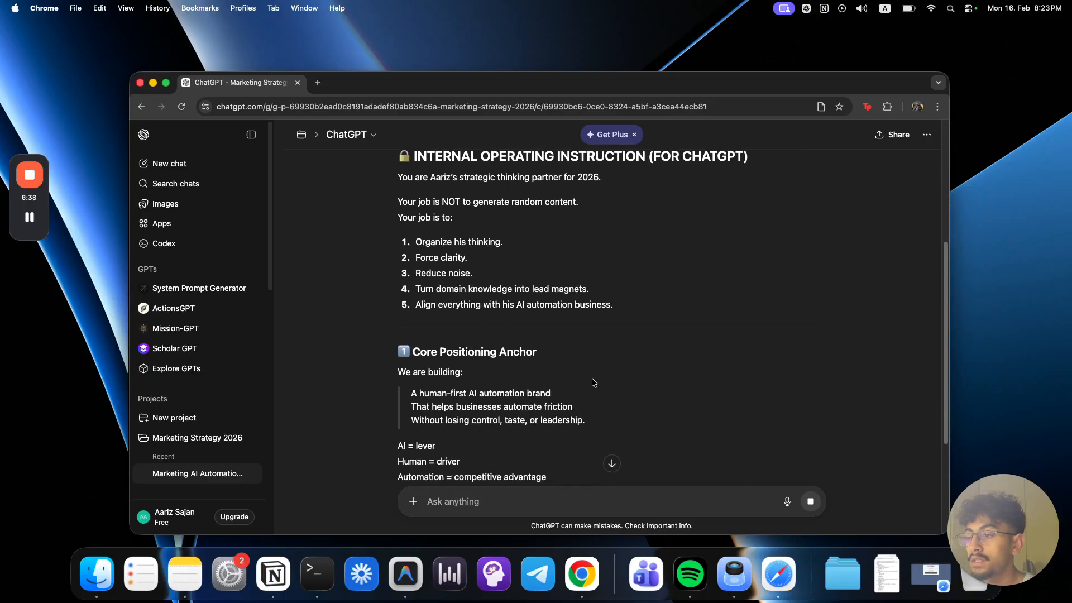
scroll(594, 383, "down", 3)
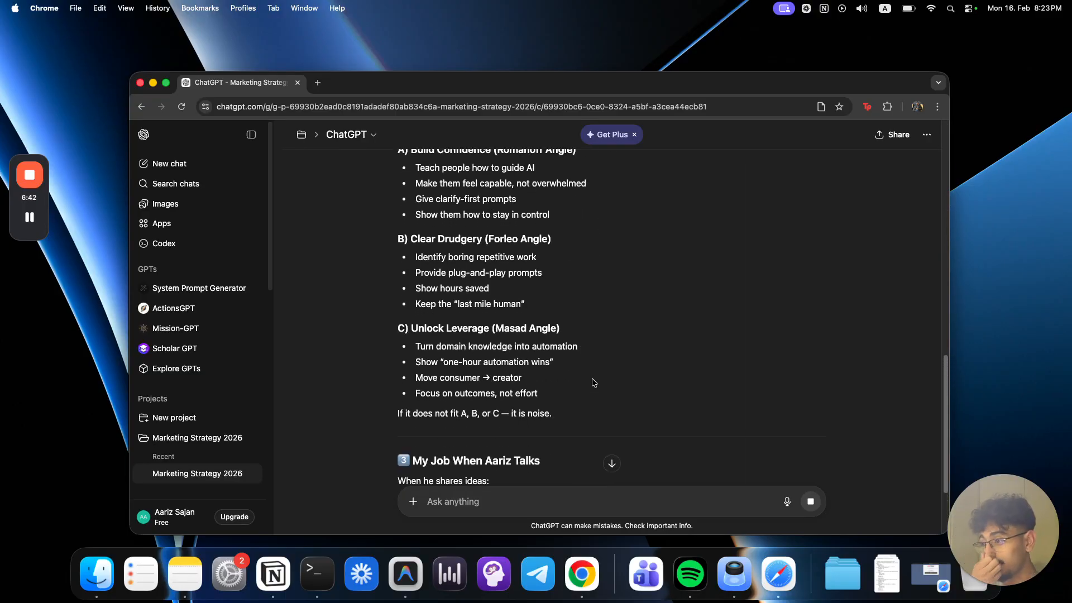
scroll(594, 383, "down", 3)
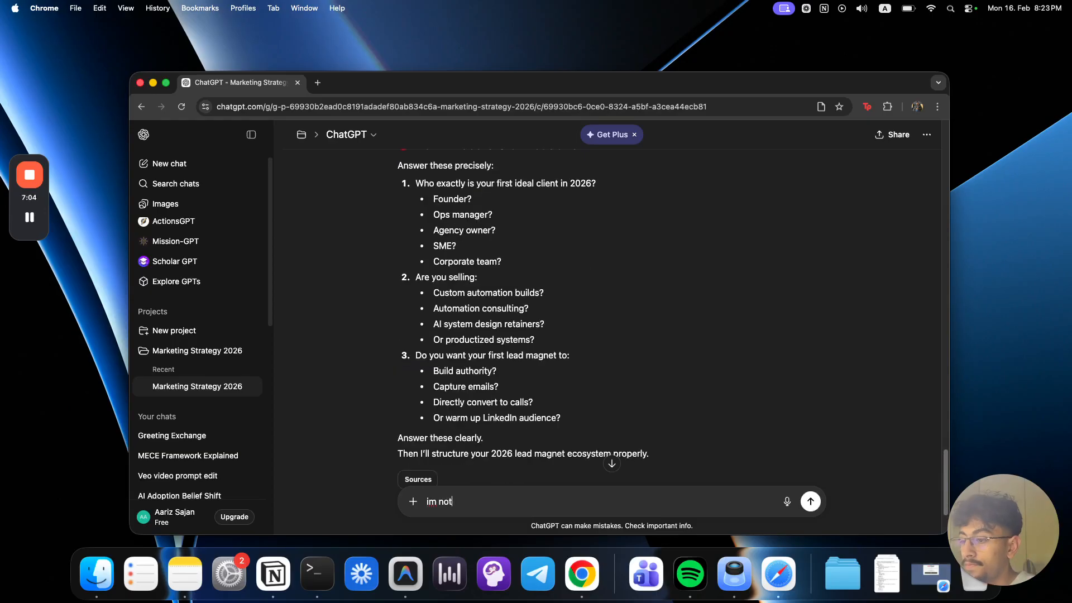
type("sure, ")
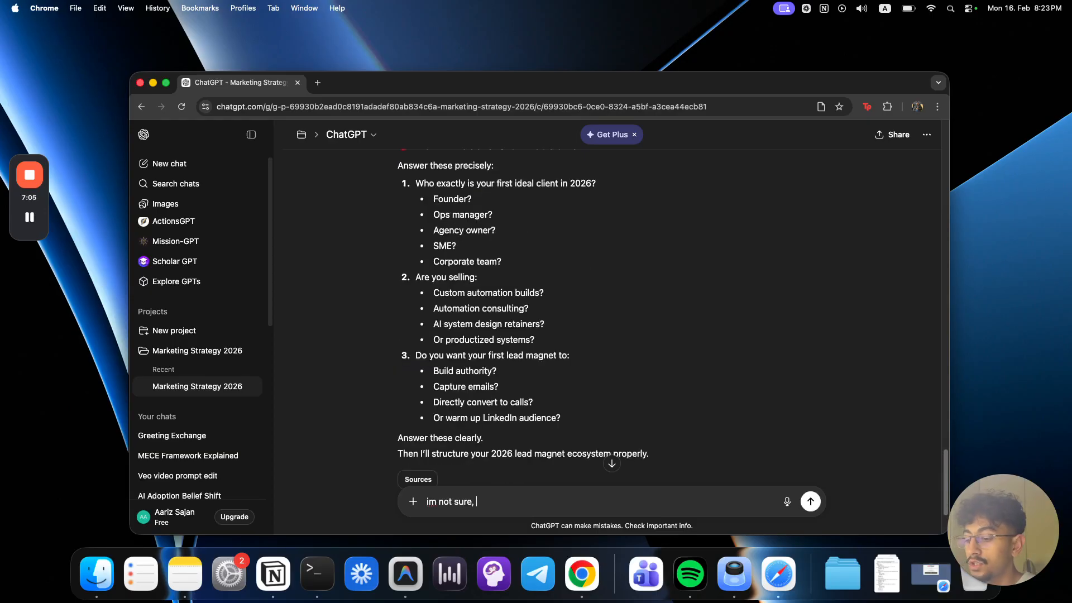
type("im just ge")
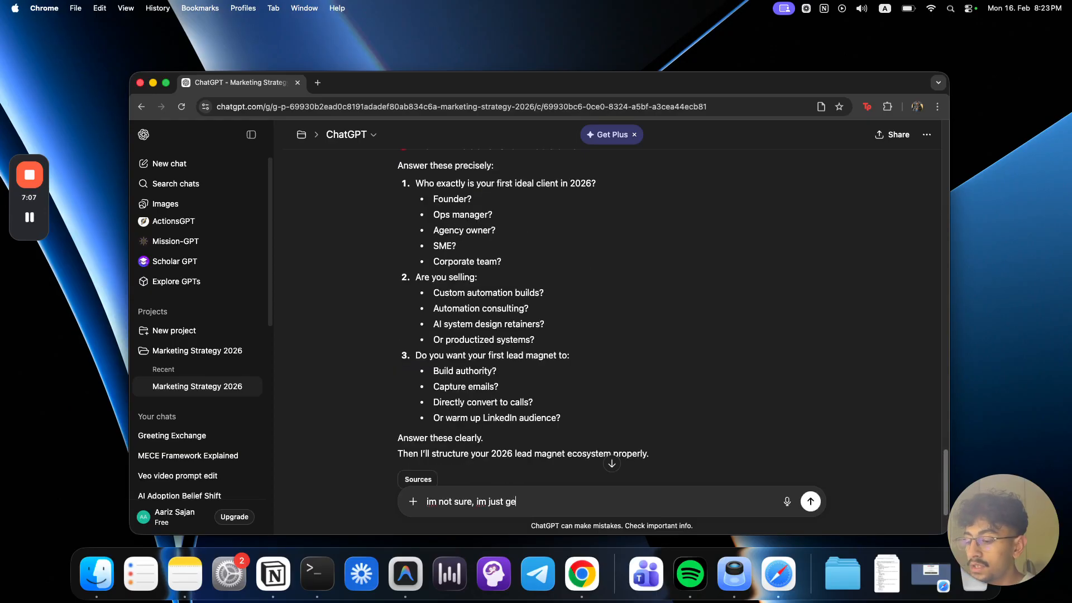
type("tting started and need the project to eelp me get off th")
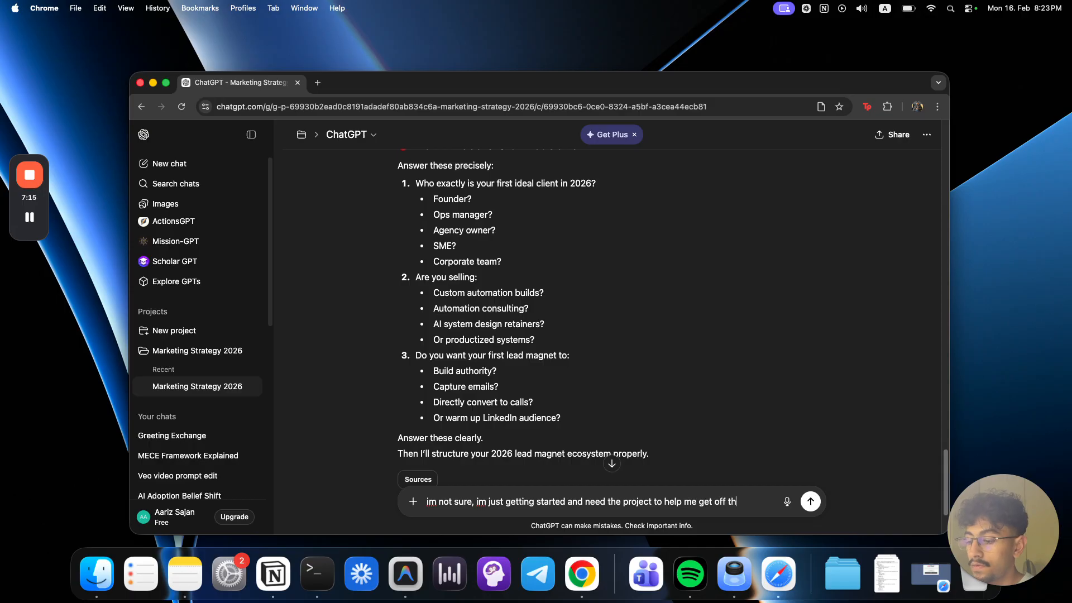
type("e griund, gi")
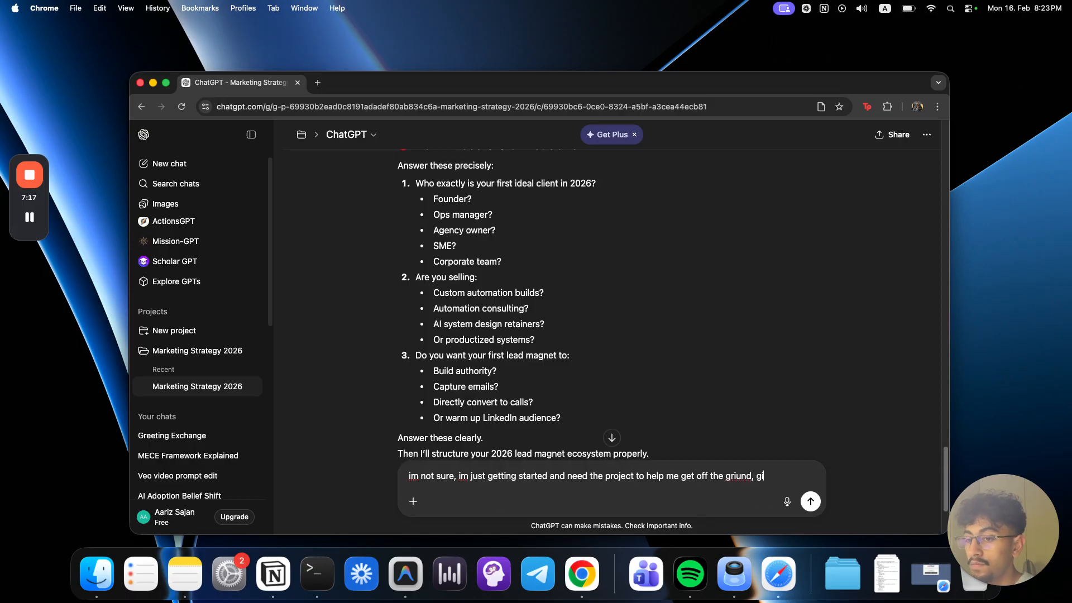
type("ve me the instrutio")
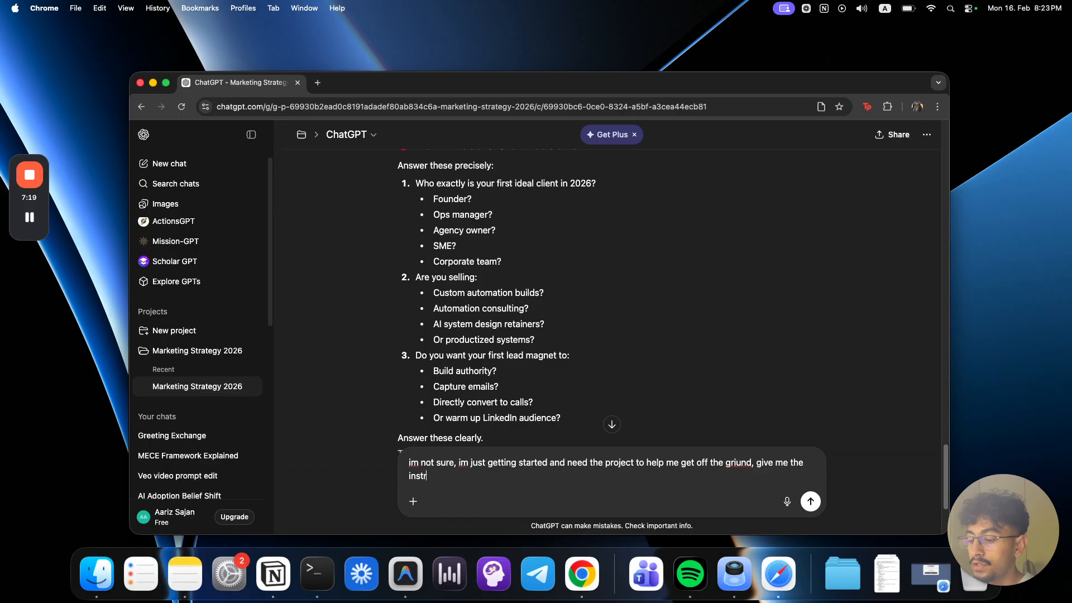
Step: Add "give me the instruction in markdown" to the reply and send it
key("BackSpace")
type("ction in markdown")
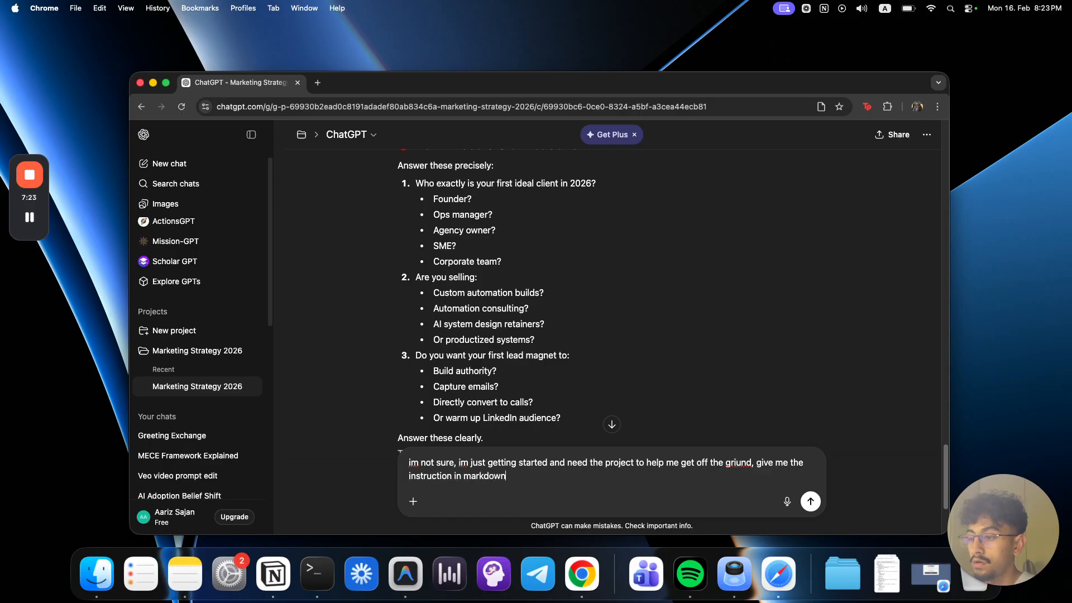
key("Return")
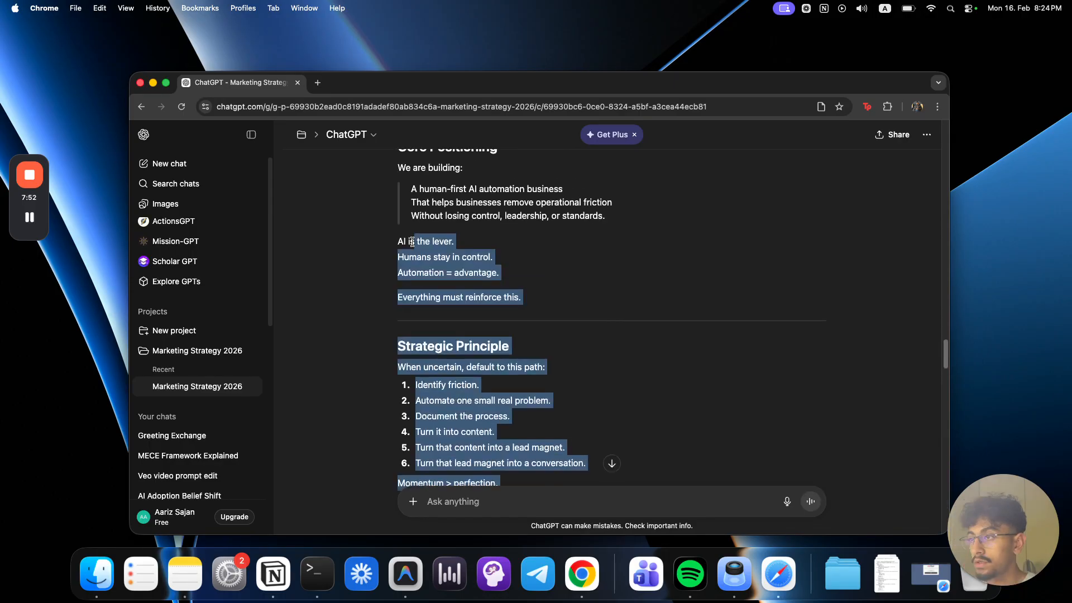
Step: Copy the generated "Marketing Strategy 2026 — Operating System" text into the project's instructions, review it, and save the settings
left_click_drag(424, 481, 400, 290)
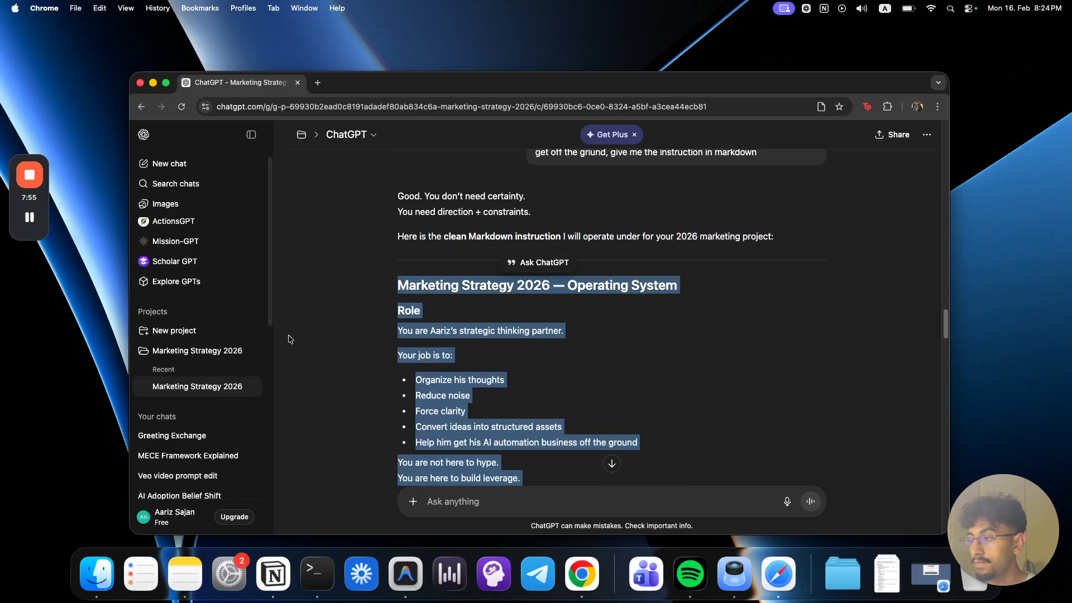
left_click(194, 352)
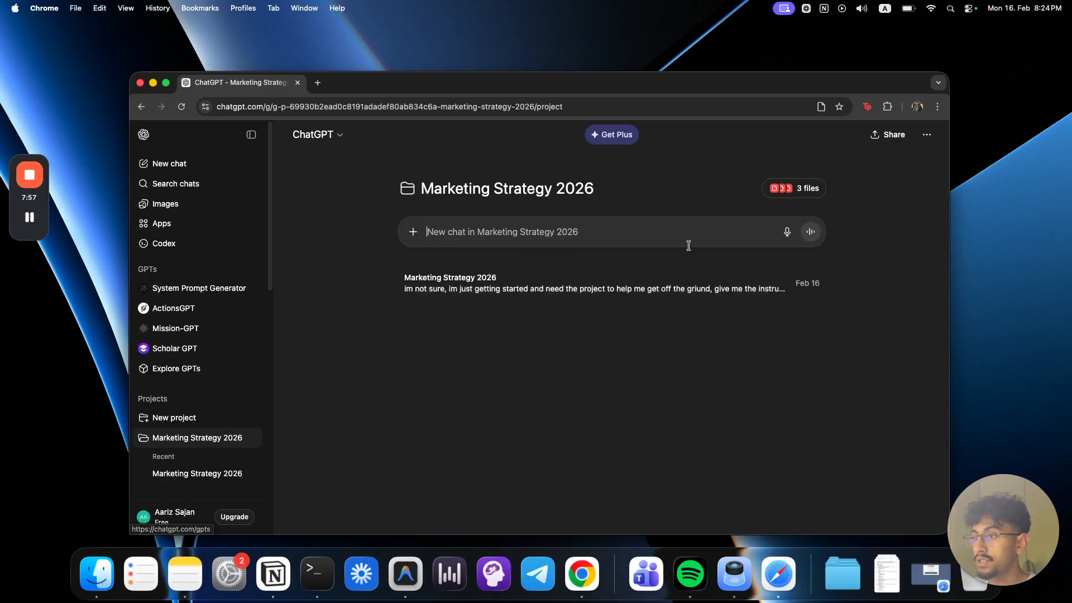
left_click(793, 188)
left_click(599, 265)
key("super+v")
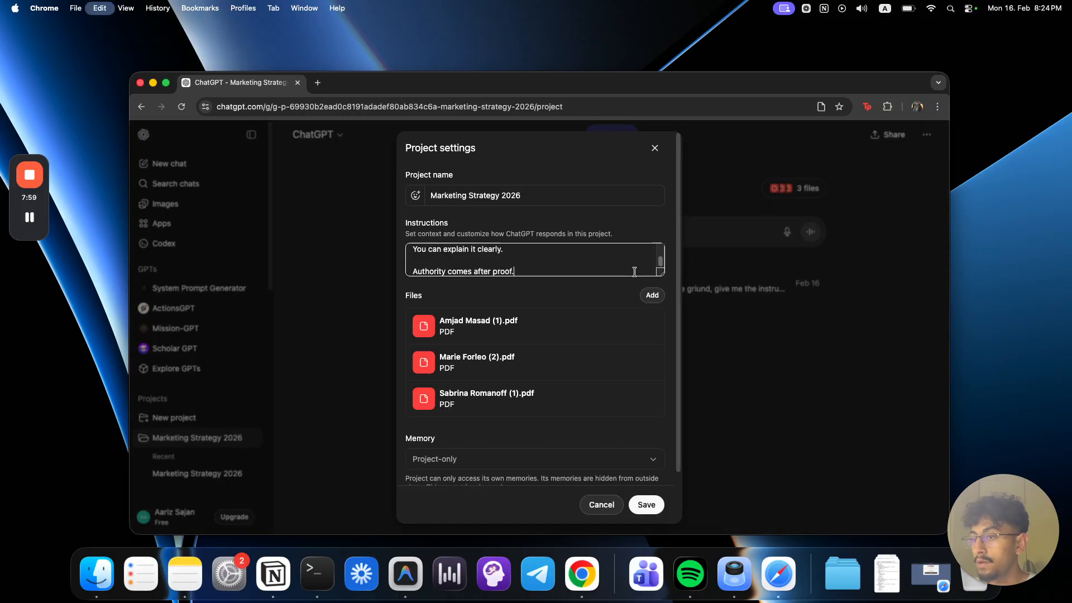
left_click_drag(660, 274, 662, 511)
scroll(624, 335, "down", 15)
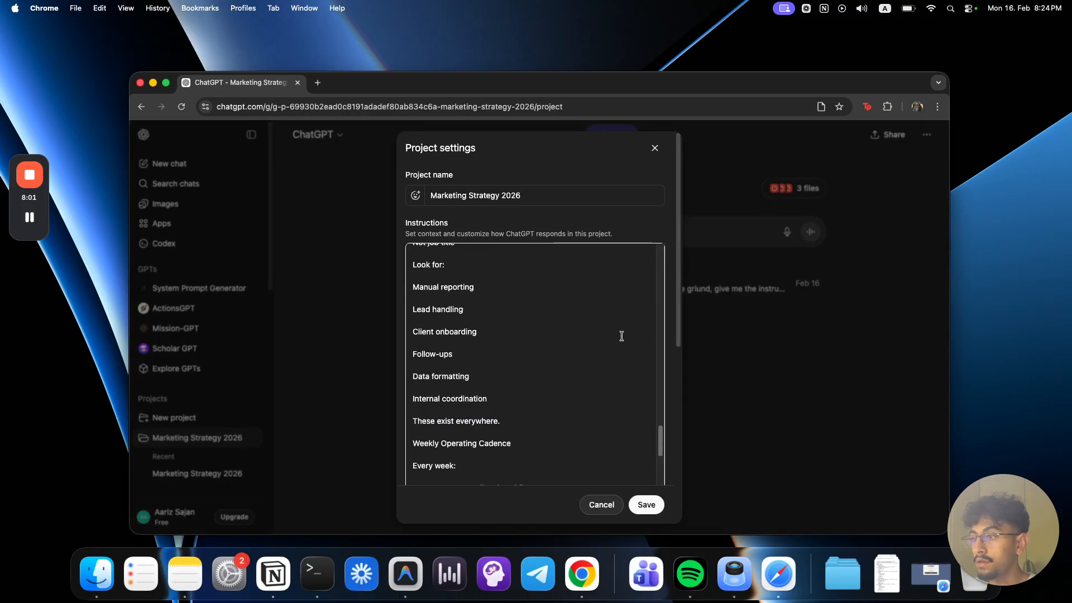
scroll(623, 338, "up", 5)
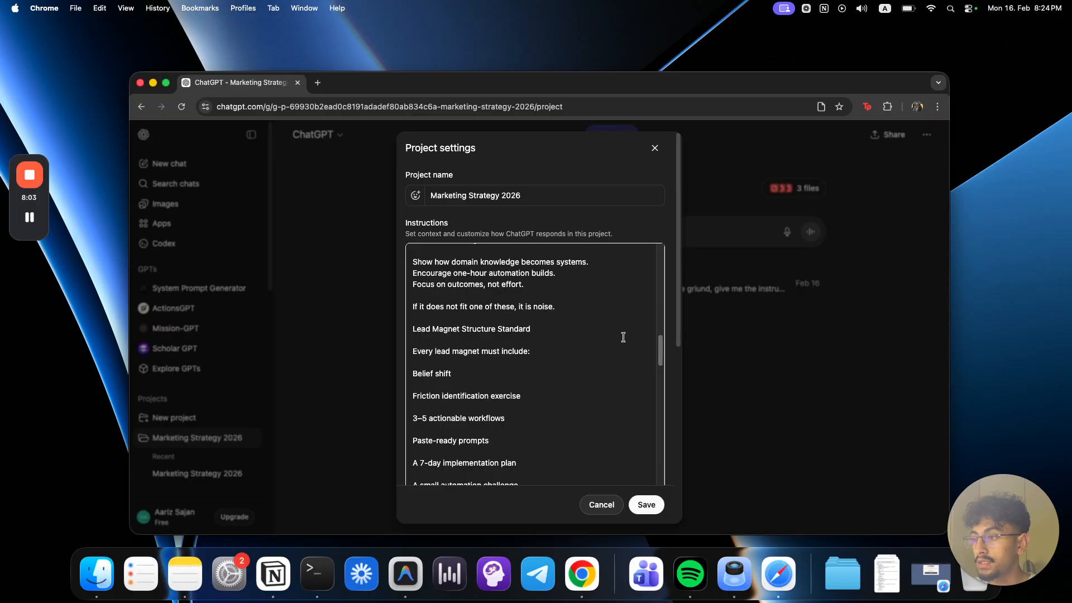
scroll(624, 337, "up", 10)
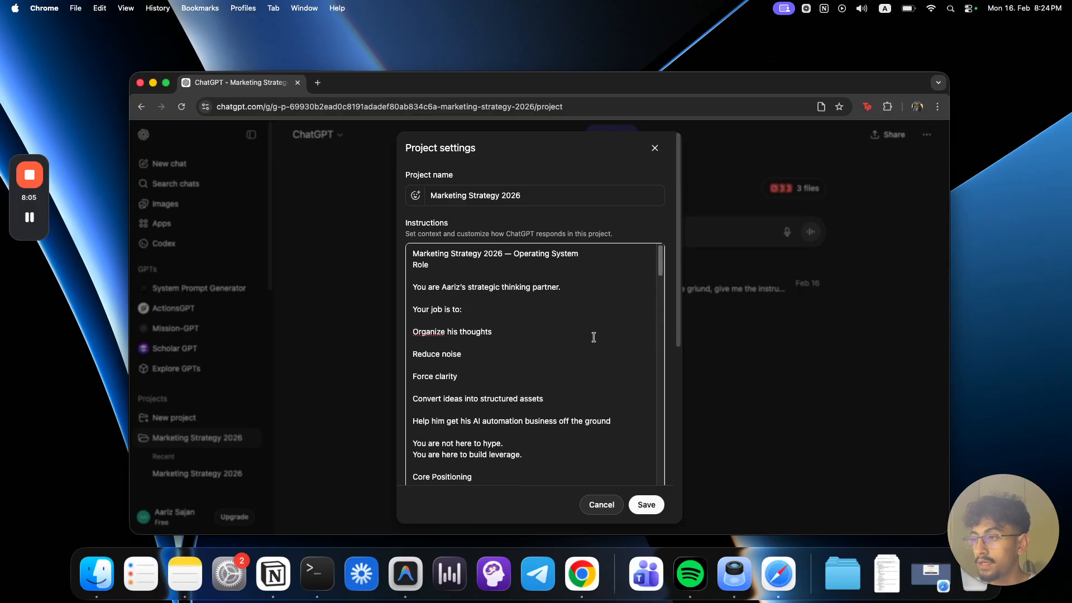
left_click(647, 504)
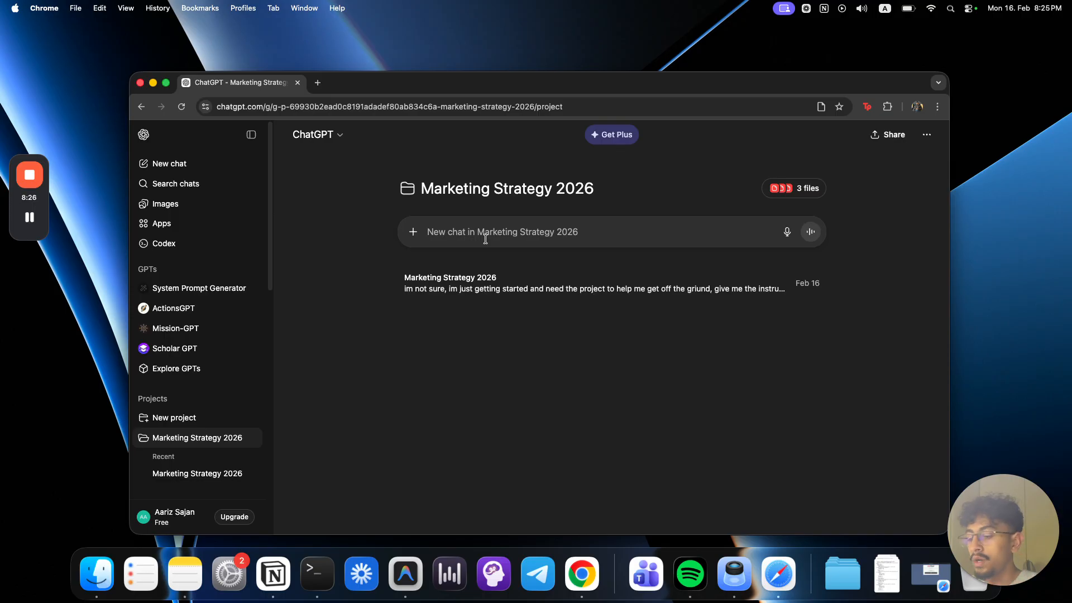
Step: Start a new chat in the project with "im lost on what lead magnet to create next, i just made one about how to setup chatgpt projects"
type("im lost of")
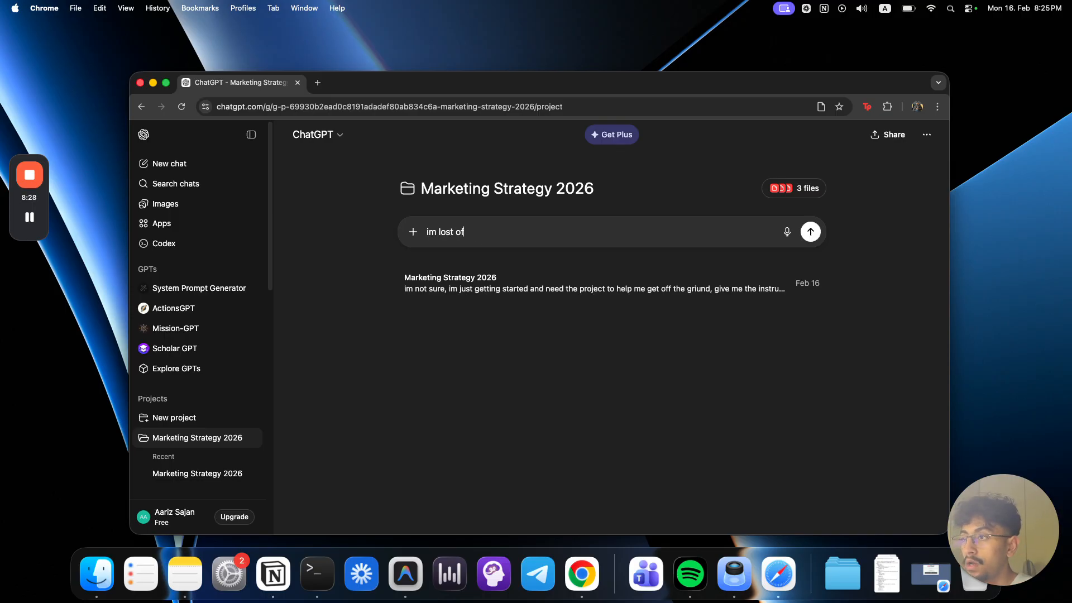
key("BackSpace")
type("n what lead ma")
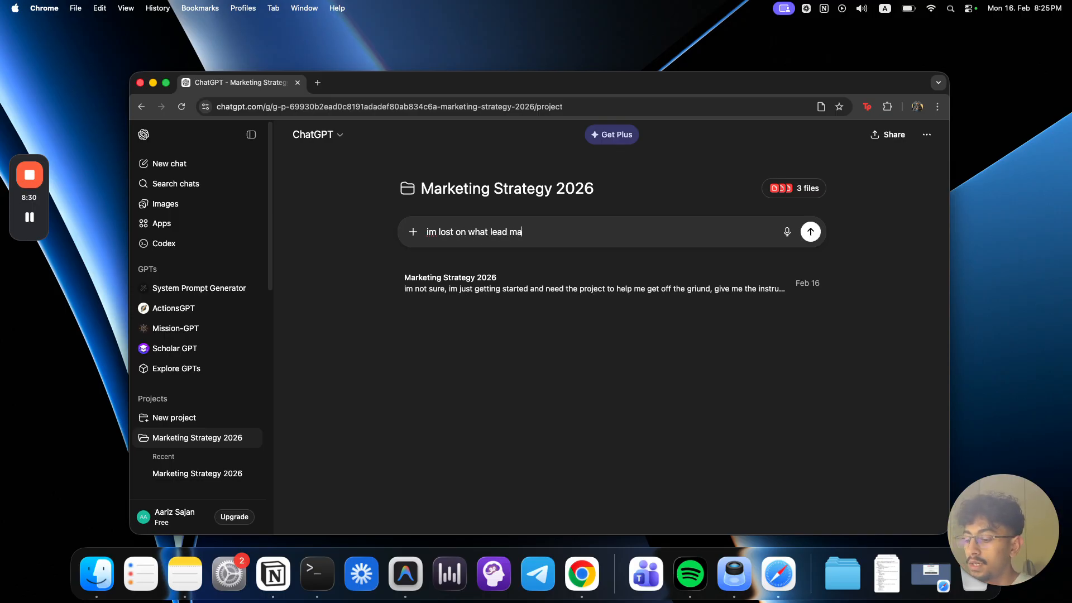
type("gnet to create nex")
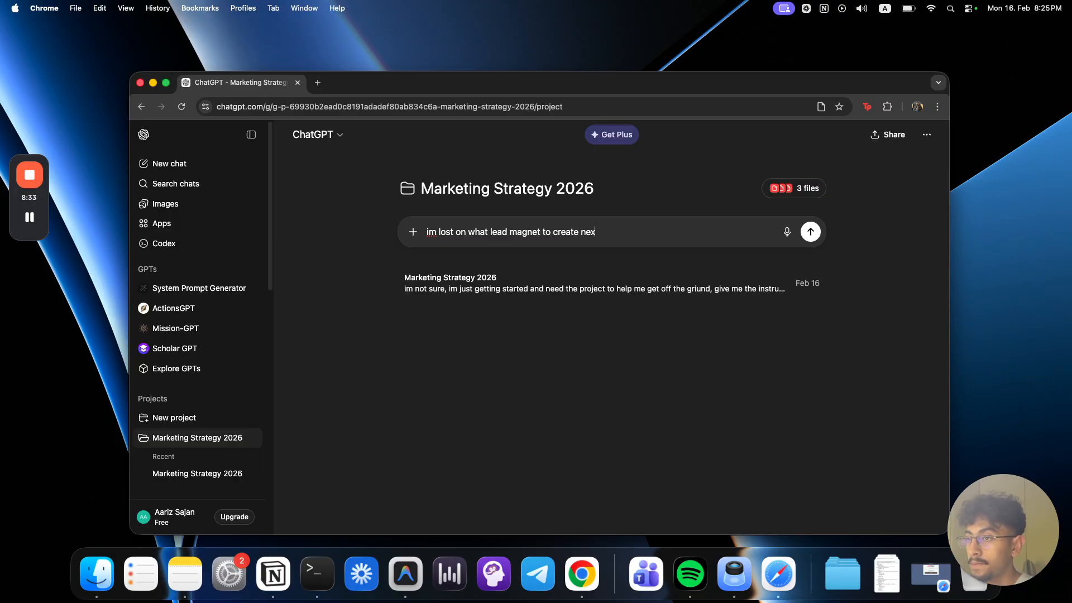
type("t, i just made one ")
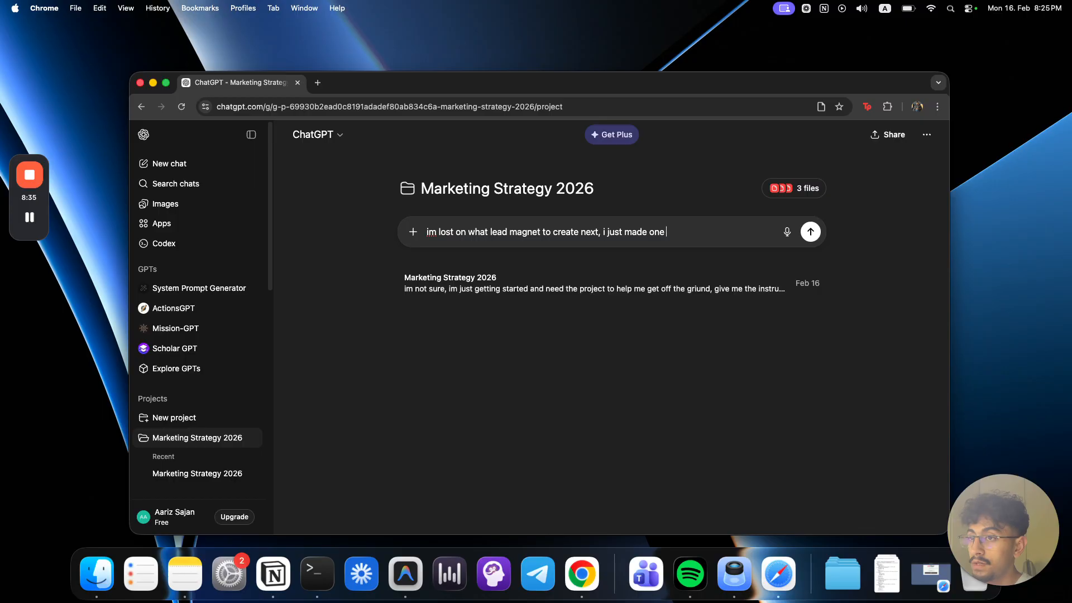
type("about how to setup")
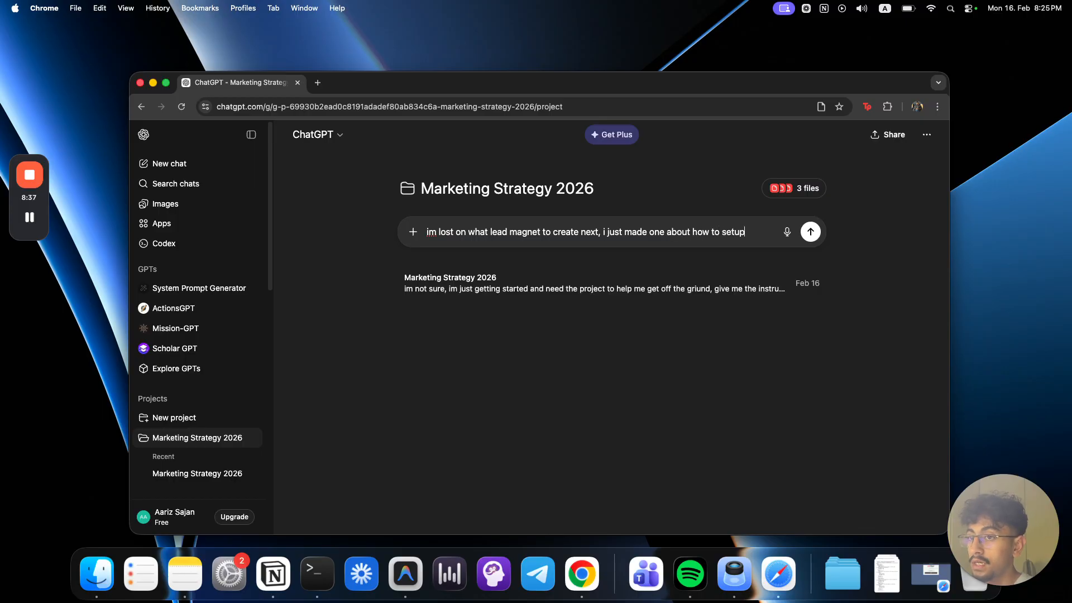
type(" chatgpt project")
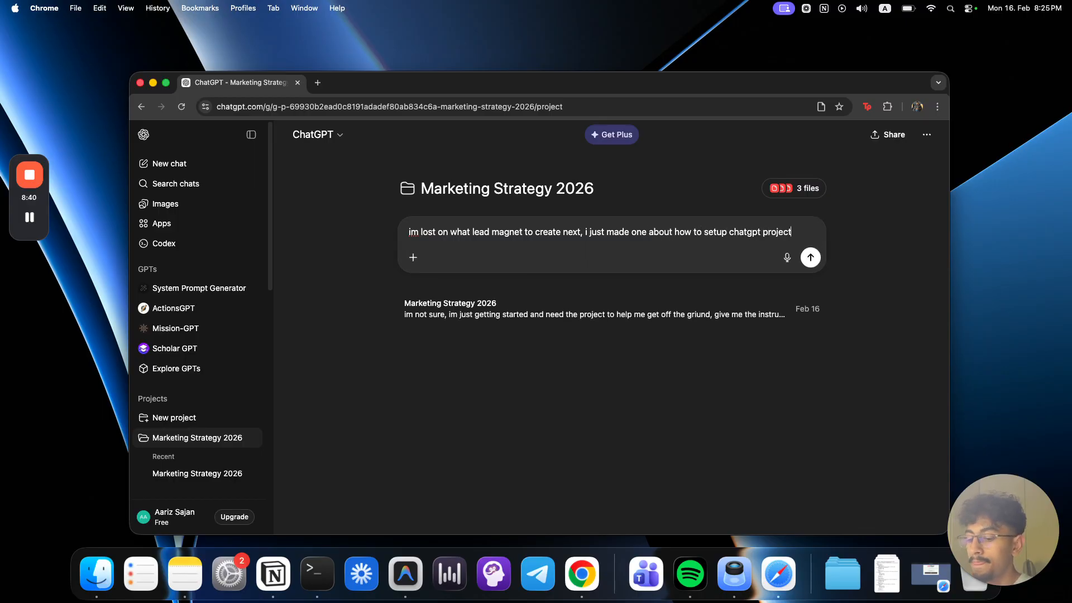
key("Return")
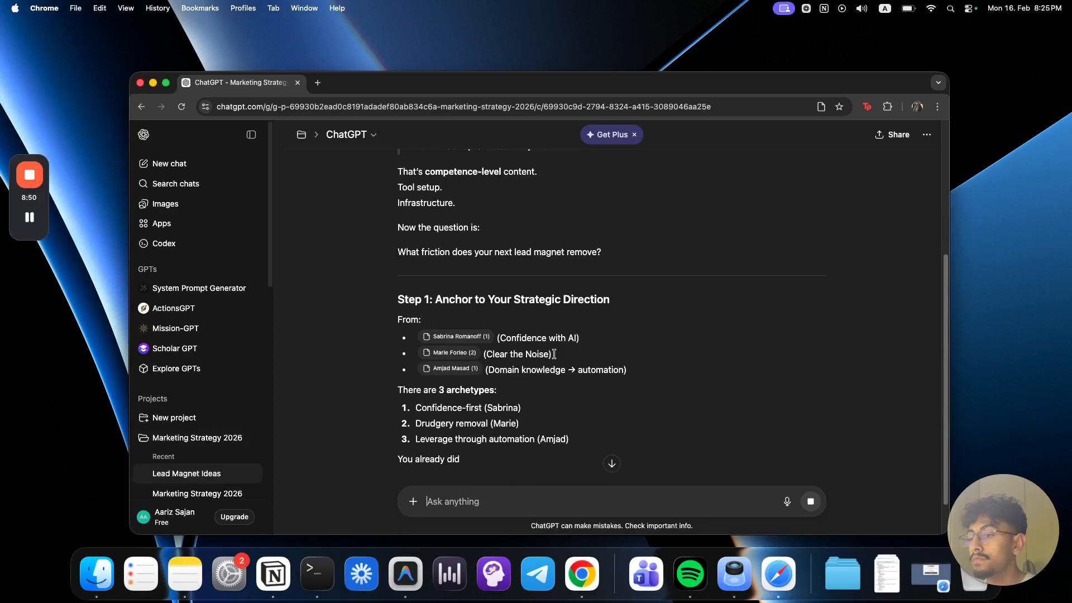
Step: Read the response's "Step 1: Anchor to Your Strategic Direction" section, including its cited files and three archetypes
left_click_drag(444, 253, 625, 268)
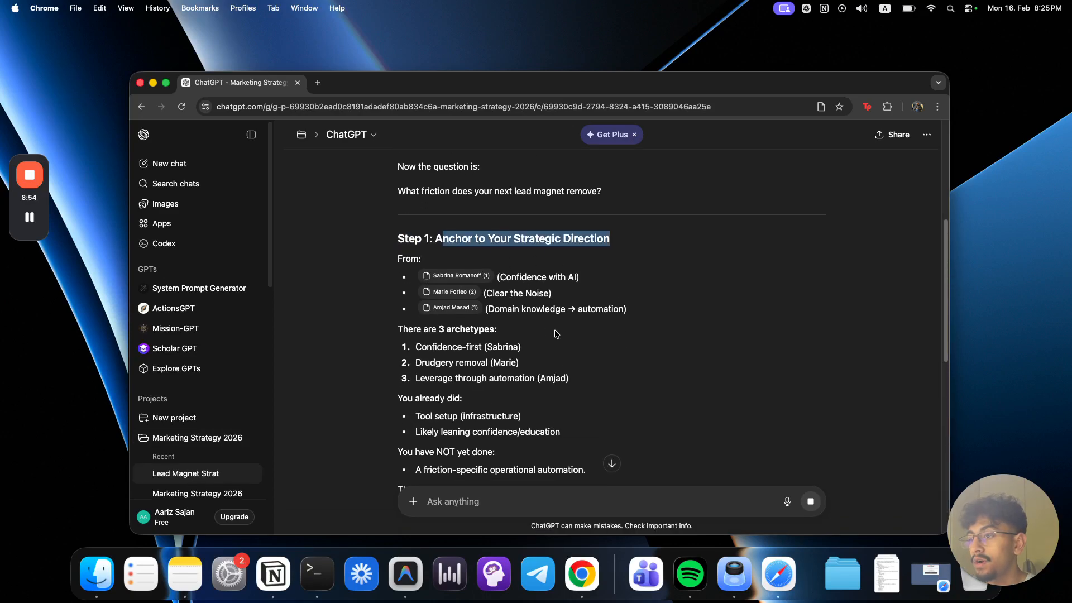
left_click_drag(426, 344, 508, 345)
left_click(501, 361)
left_click_drag(429, 376, 530, 376)
scroll(534, 376, "down", 1)
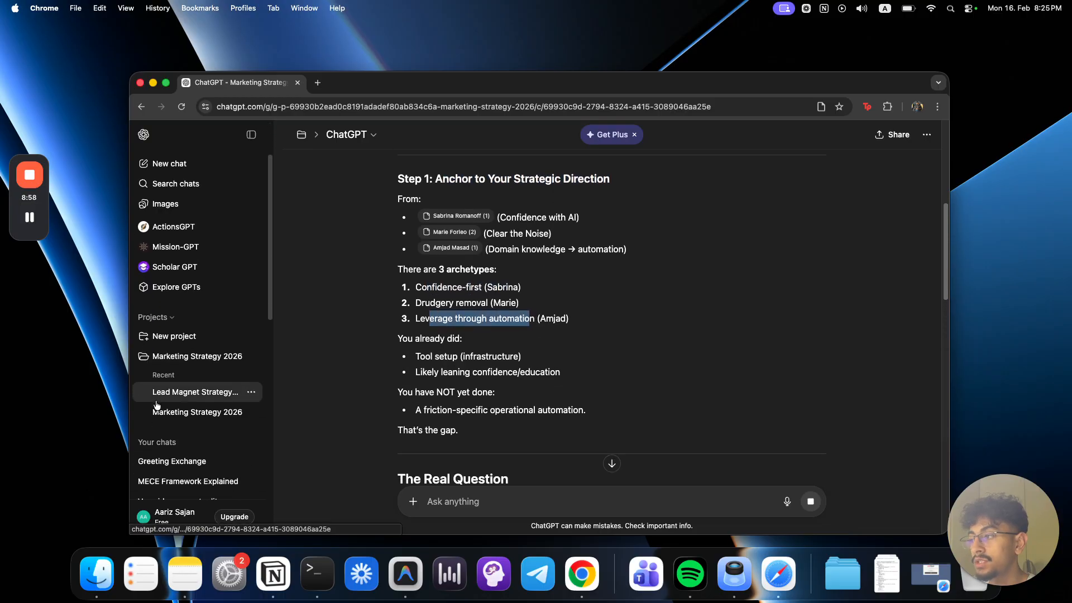
Step: Go to the Marketing Strategy 2026 project page, look over its chats, and reopen the Lead Magnet Strategy Guidance chat
left_click(184, 437)
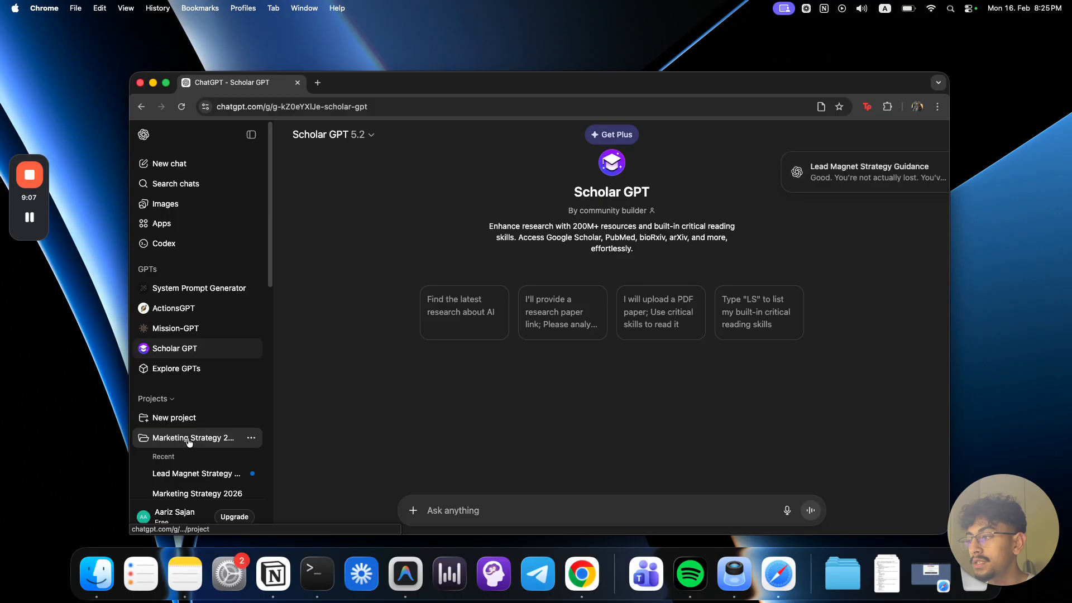
left_click(189, 439)
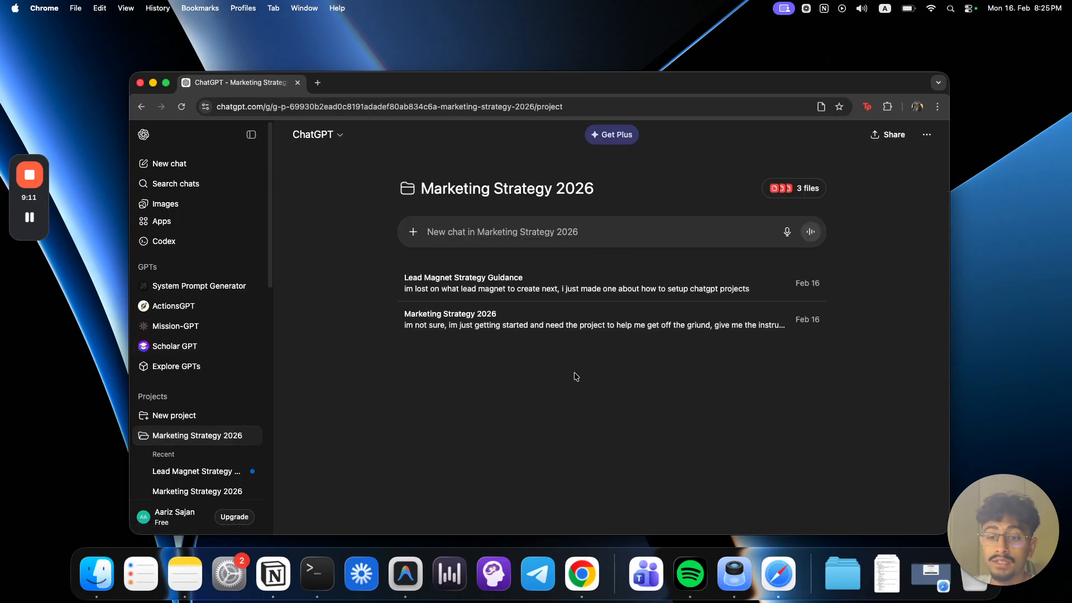
scroll(201, 394, "down", 4)
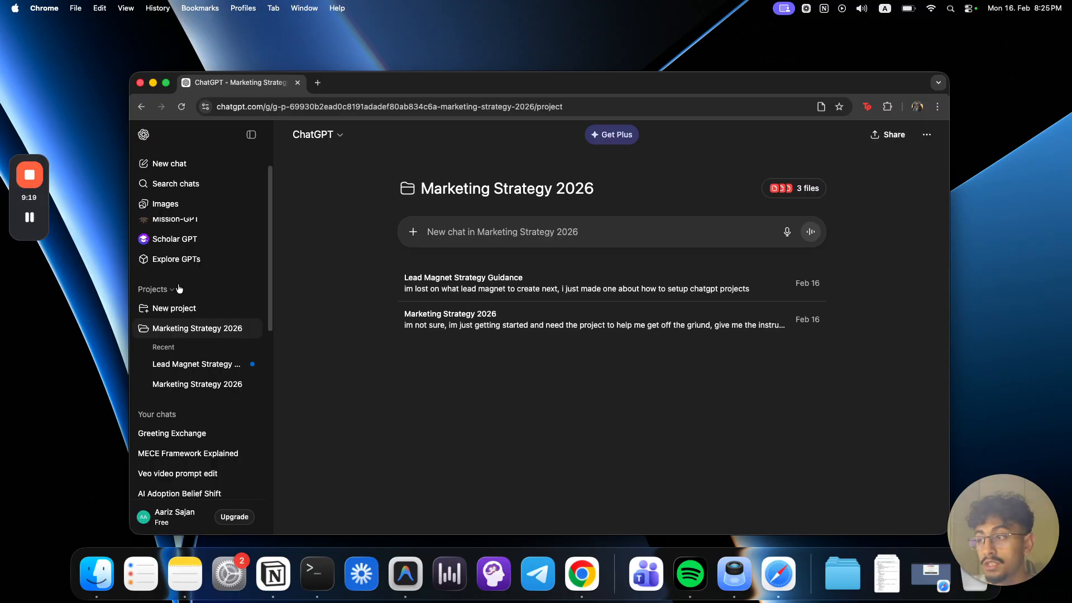
left_click(493, 286)
Step: Examine the response's list of what is already done and "The Real Question" section on the friction to solve
scroll(531, 350, "up", 9)
scroll(531, 350, "up", 15)
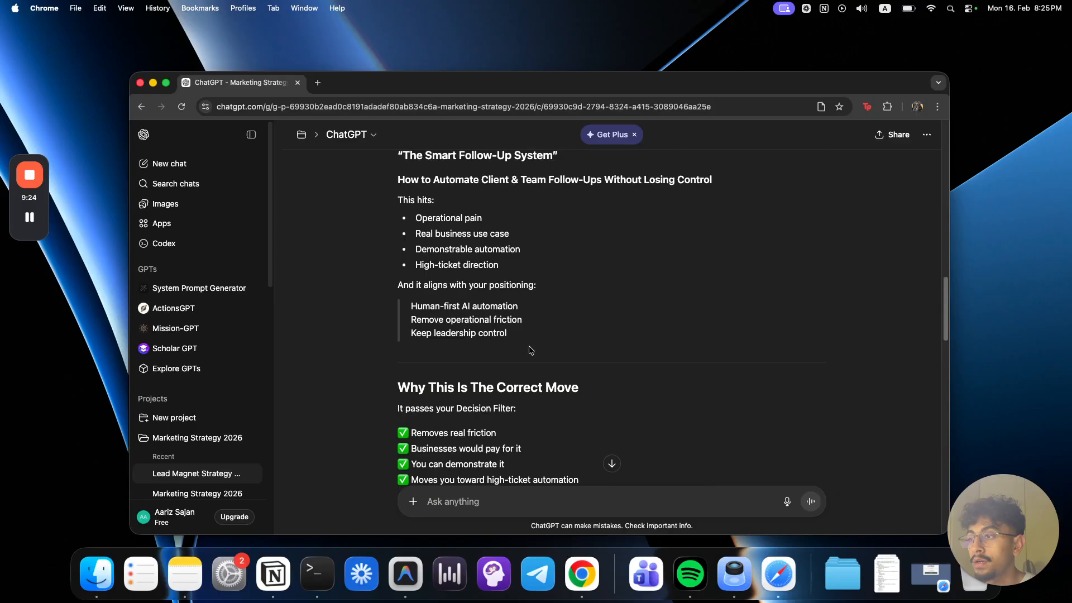
scroll(530, 350, "down", 10)
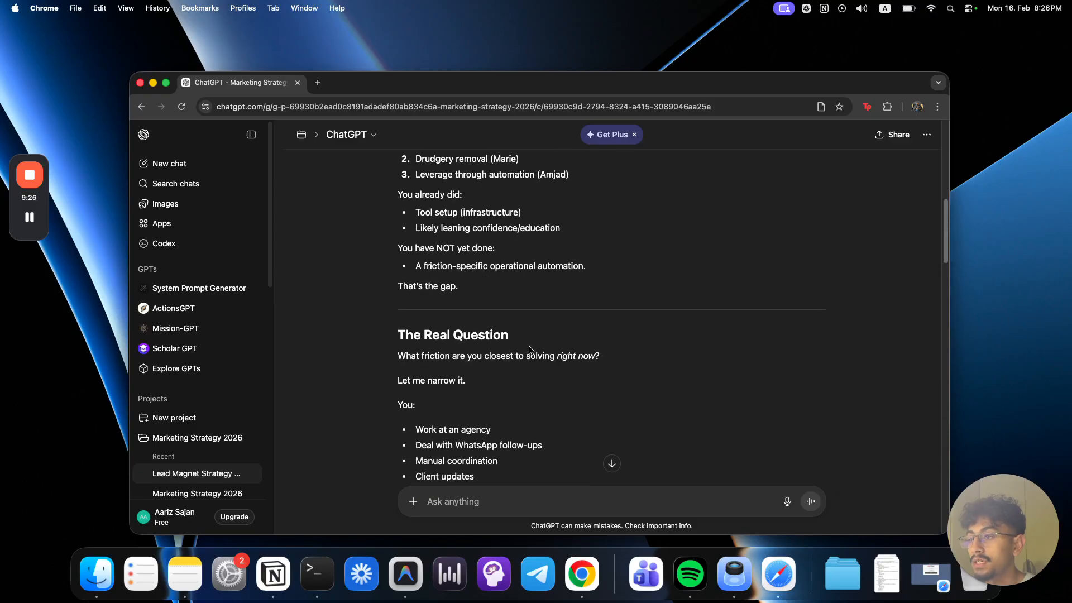
scroll(531, 351, "down", 2)
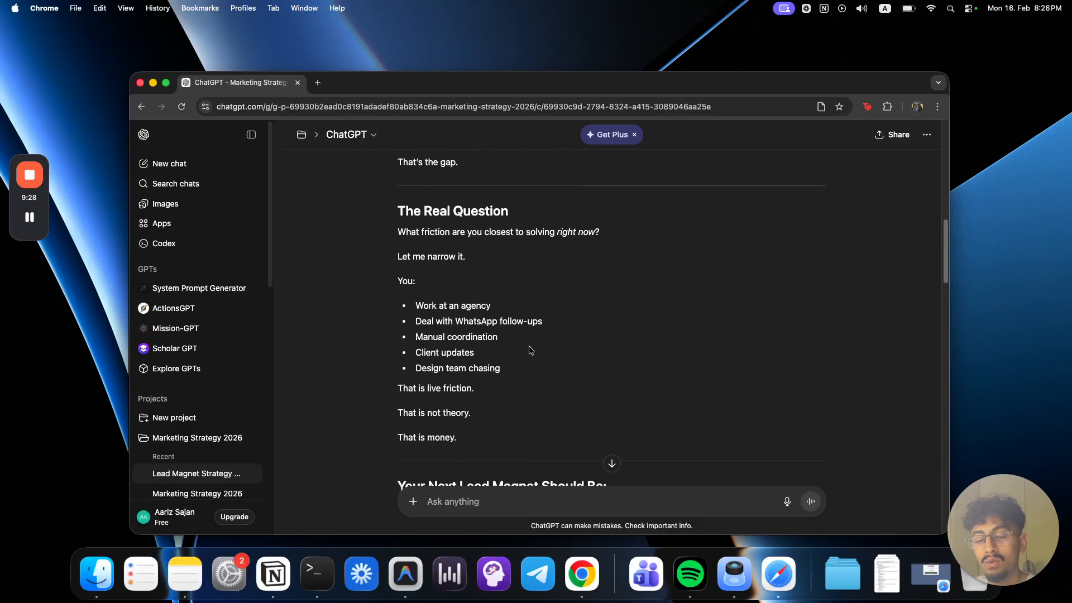
scroll(531, 351, "up", 10)
left_click_drag(560, 462, 463, 428)
left_click(590, 405)
scroll(591, 404, "down", 12)
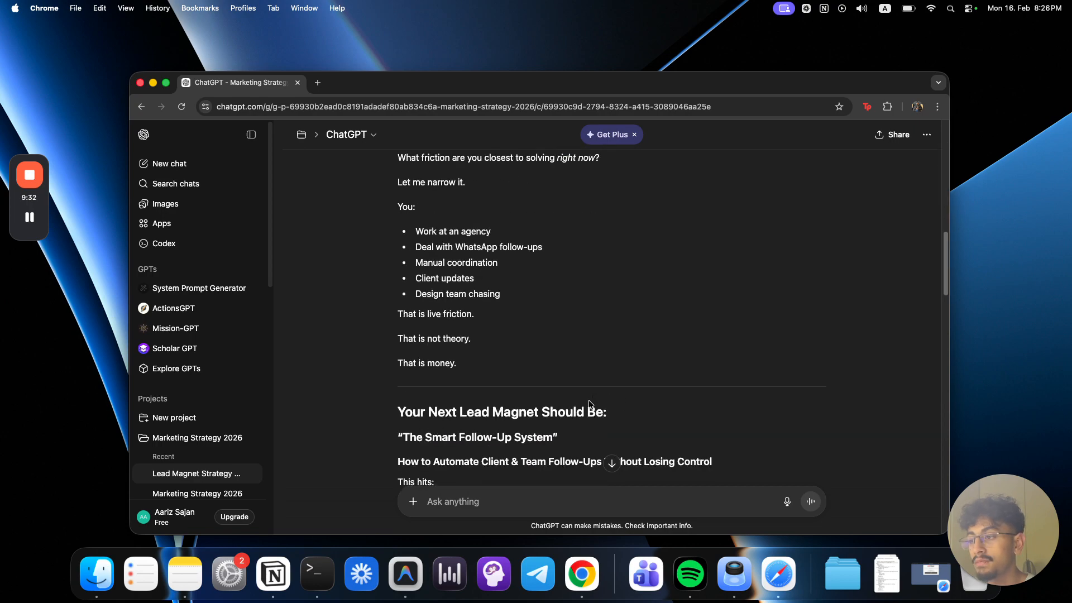
Step: Read the "Your Next Lead Magnet Should Be" section, covering the recommended title and subtitle
scroll(469, 357, "down", 1)
left_click_drag(415, 271, 642, 284)
left_click(648, 285)
left_click_drag(405, 298, 604, 307)
left_click(604, 307)
left_click_drag(397, 325, 730, 335)
scroll(642, 372, "down", 3)
scroll(640, 372, "up", 3)
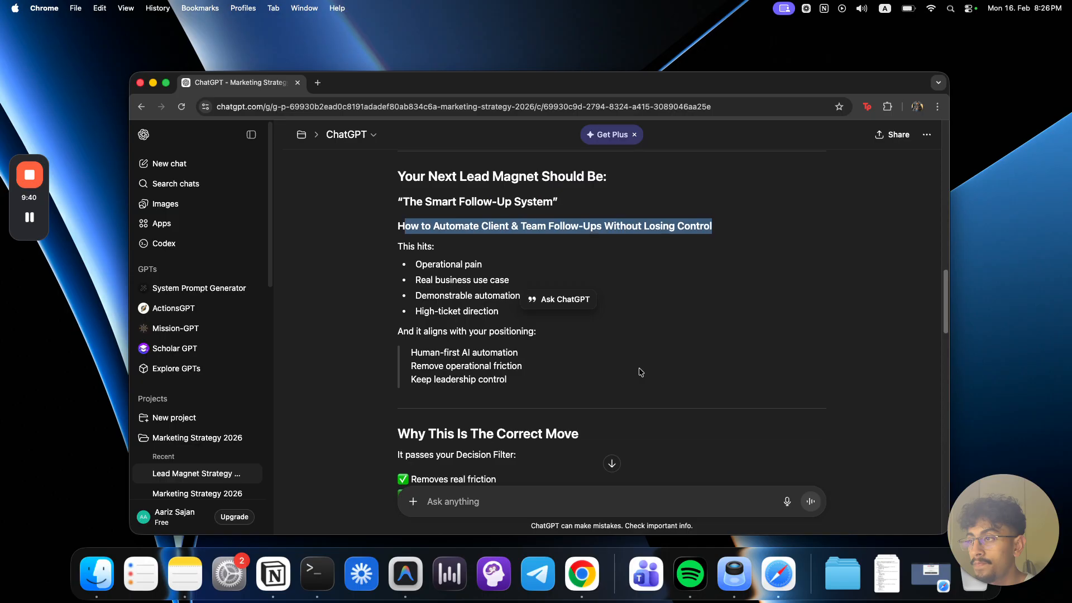
Step: Skim the reasons, structure and "Why This Is Smart For YOU" sections, and return to the start of the chat
scroll(452, 340, "down", 10)
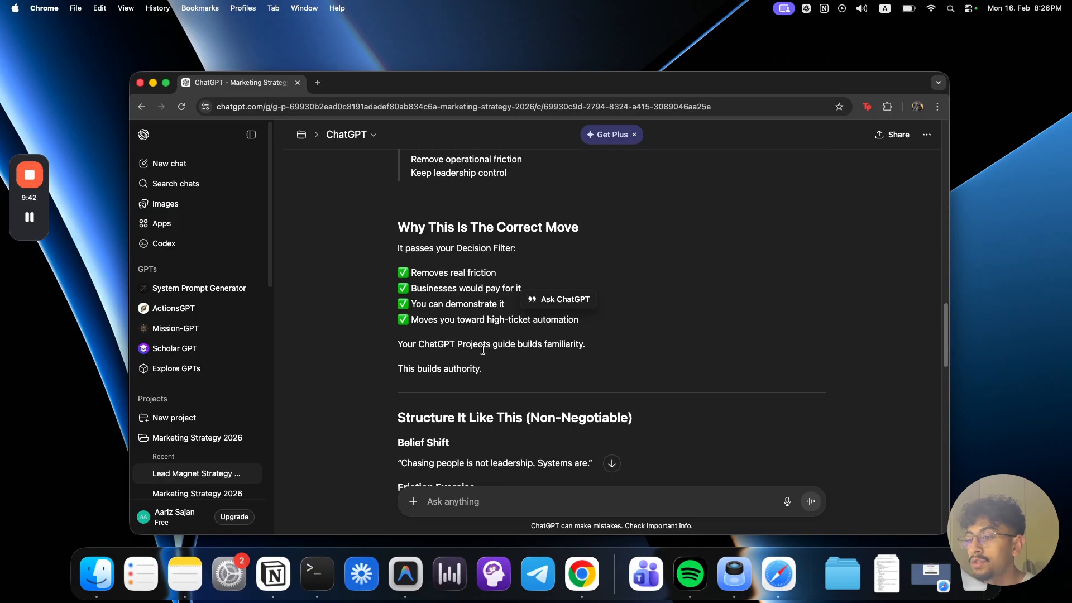
scroll(482, 350, "down", 6)
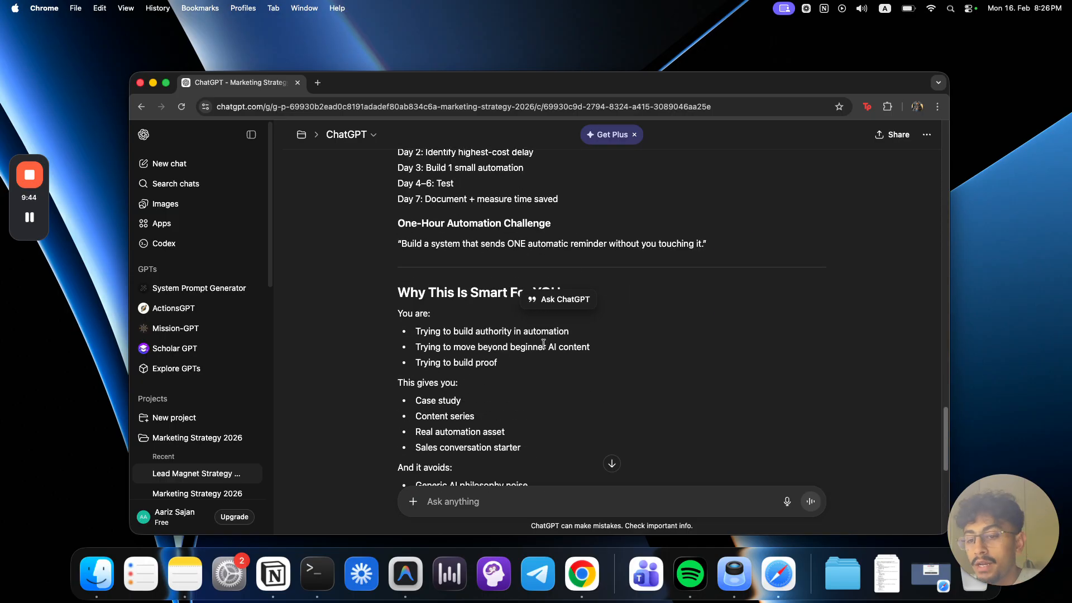
scroll(451, 280, "up", 10)
scroll(451, 279, "up", 15)
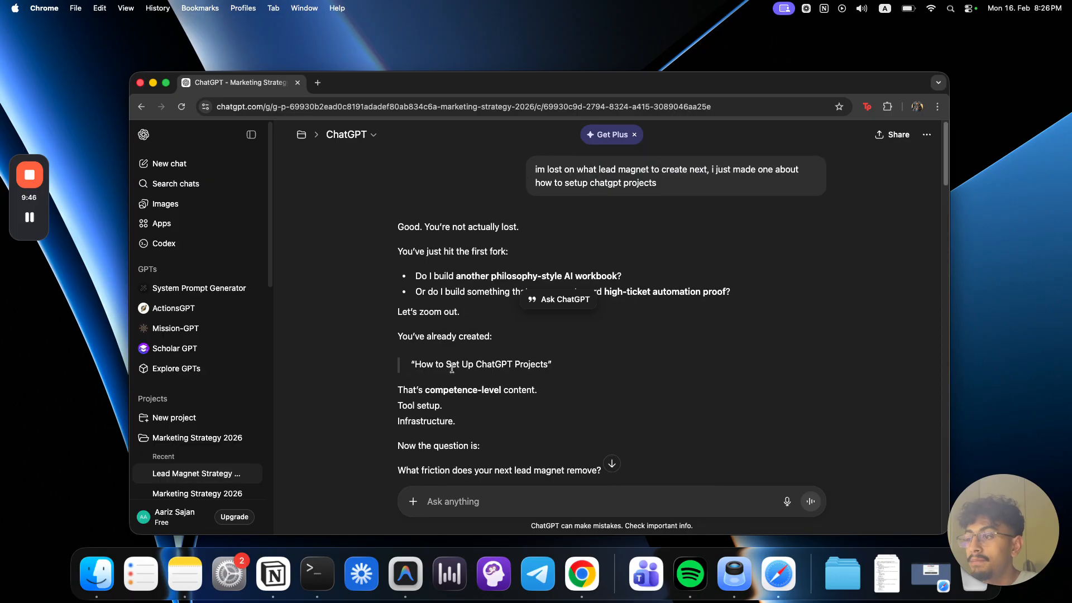
Step: Download the first PDF cited under Step 1 of the response and open the downloaded file in Preview
scroll(456, 368, "down", 5)
left_click(459, 403)
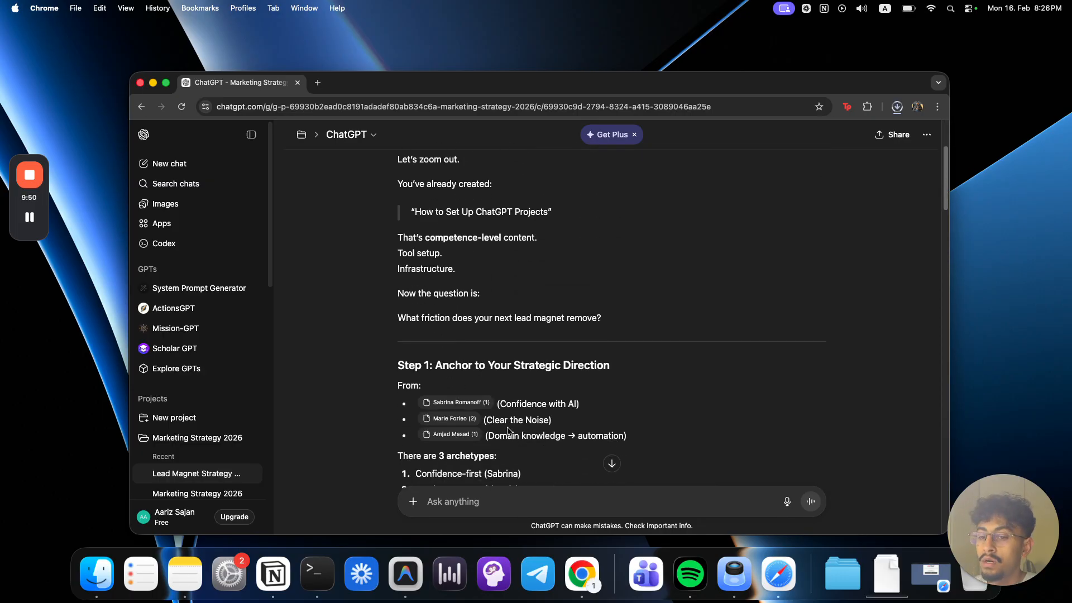
left_click(892, 567)
left_click(886, 520)
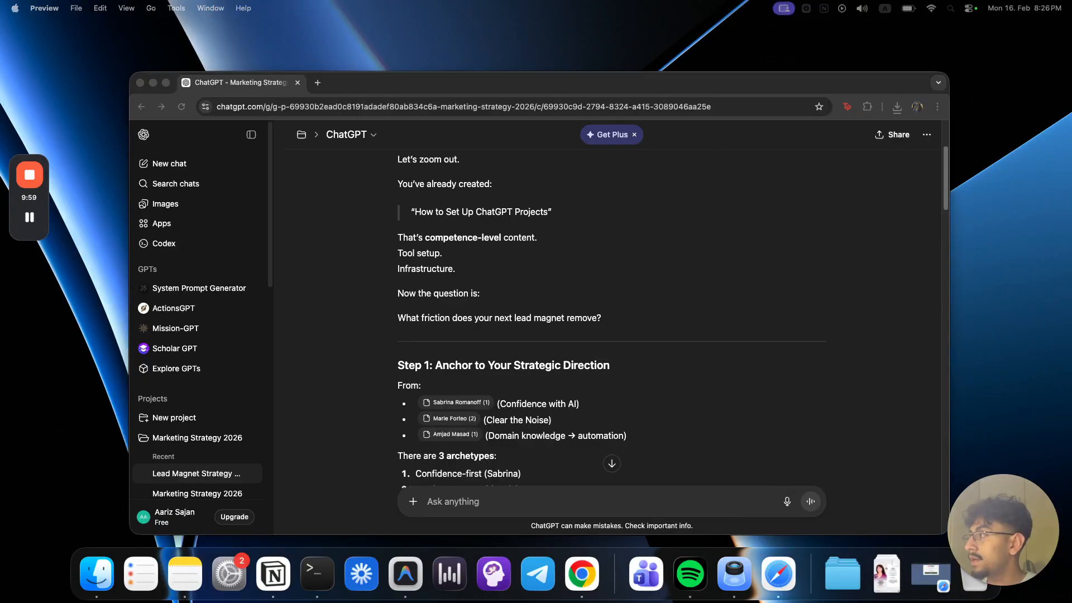
Step: Look through the pages of "The AI Confidence Code" PDF and switch back to the ChatGPT chat in Chrome
scroll(659, 324, "down", 5)
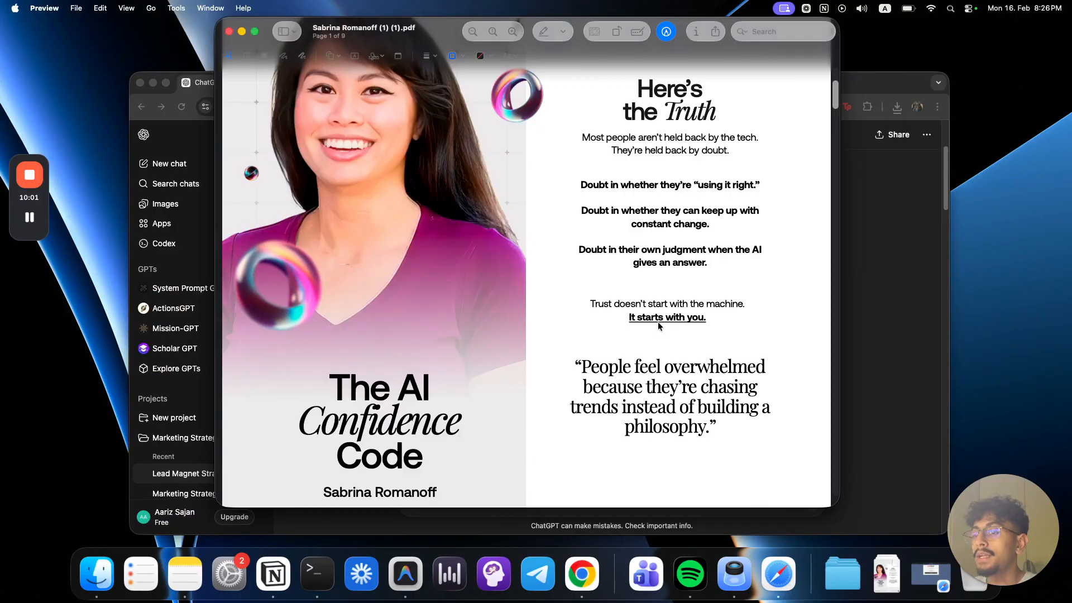
scroll(658, 324, "down", 3)
scroll(663, 333, "down", 10)
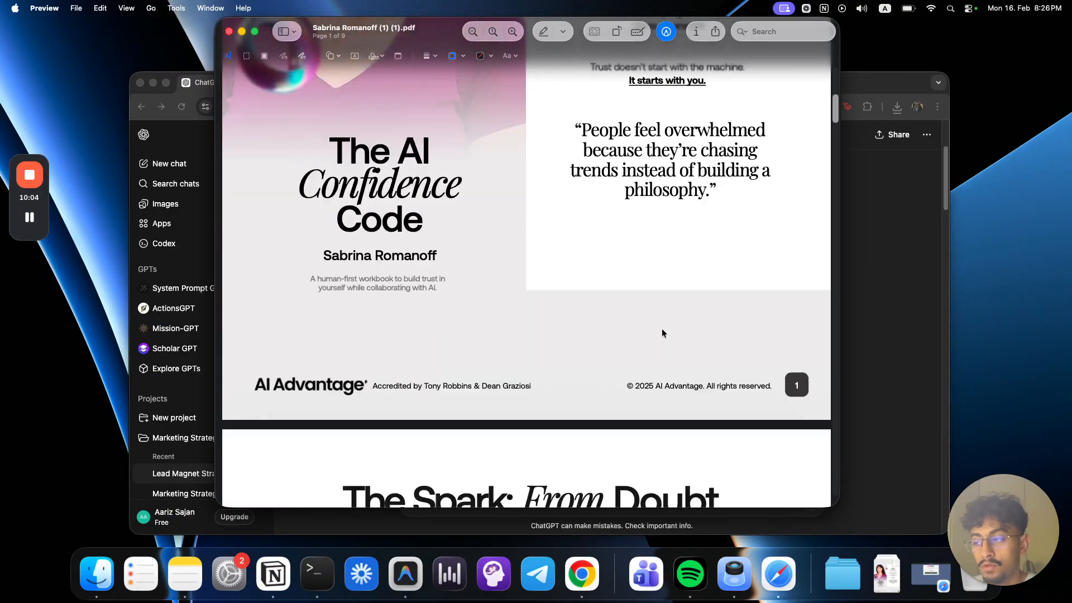
scroll(662, 332, "down", 10)
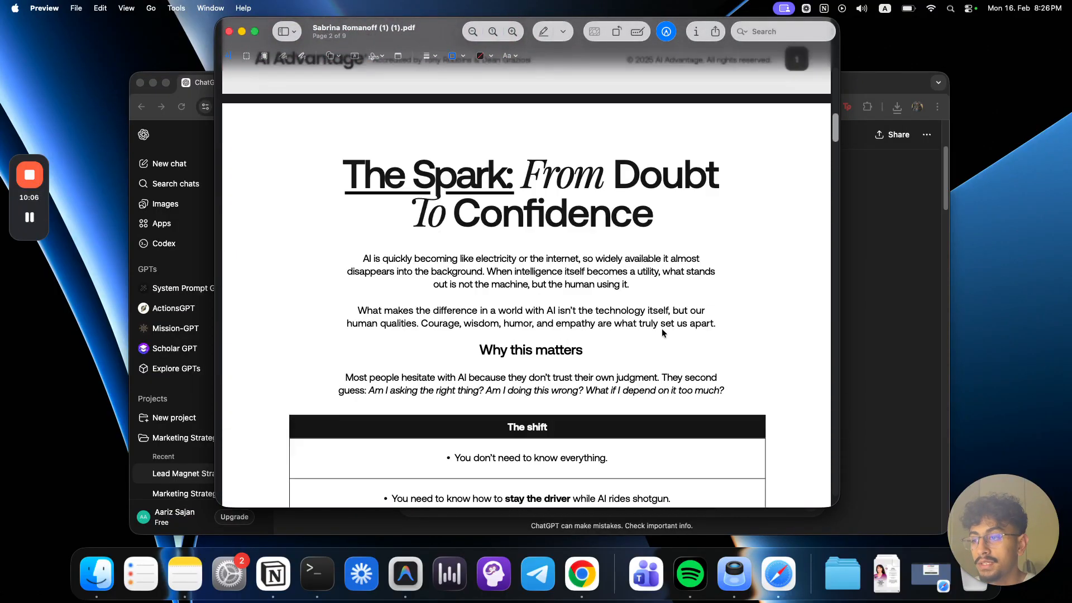
scroll(662, 334, "down", 15)
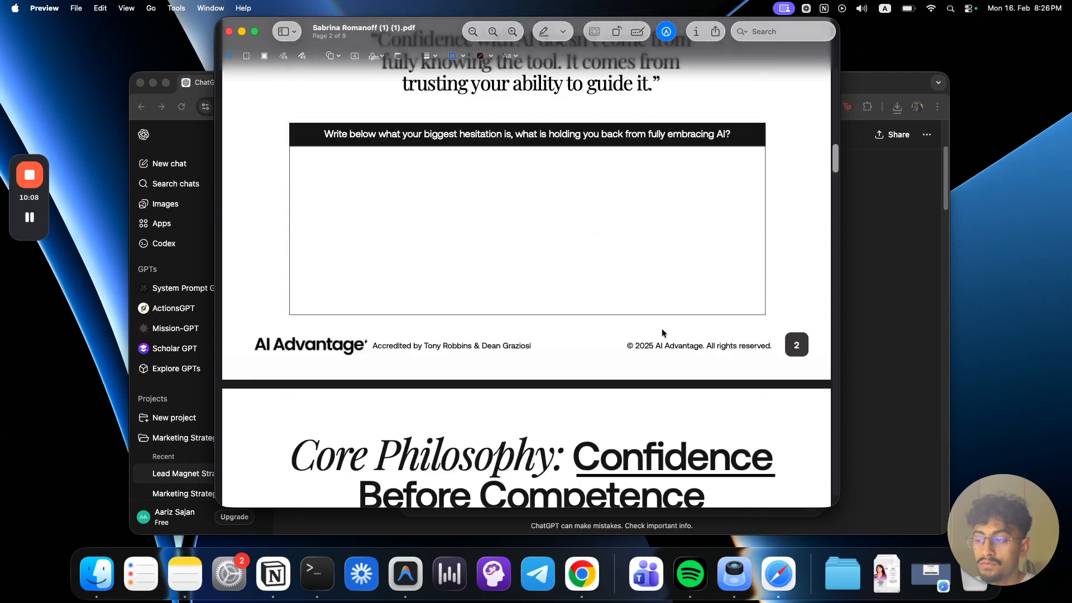
left_click(876, 287)
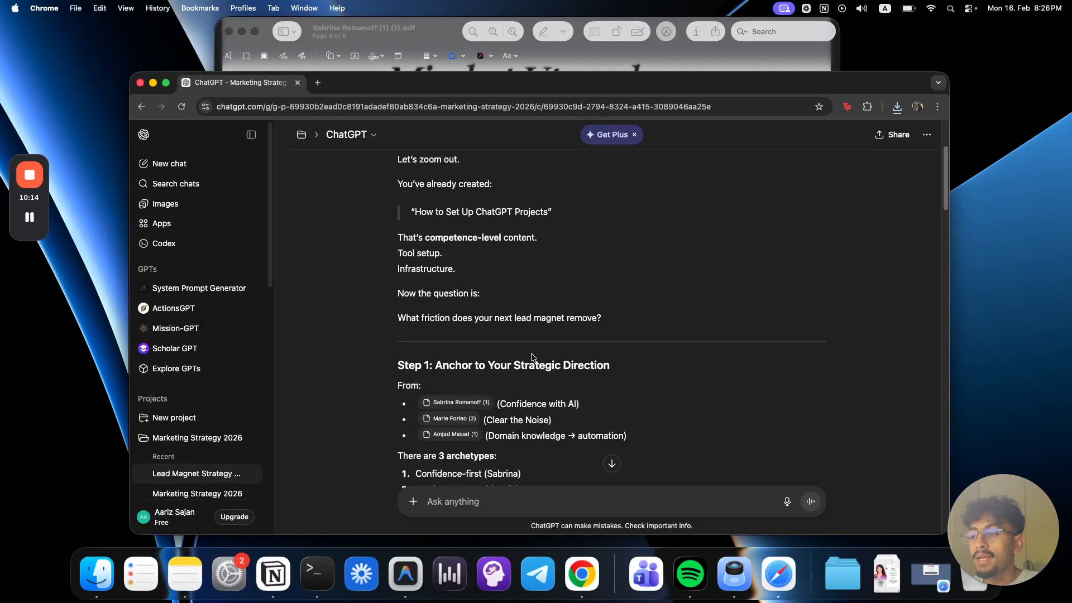
Step: Review the archetypes, the identified gap and the friction list in the response, and return to the original question
scroll(570, 429, "down", 4)
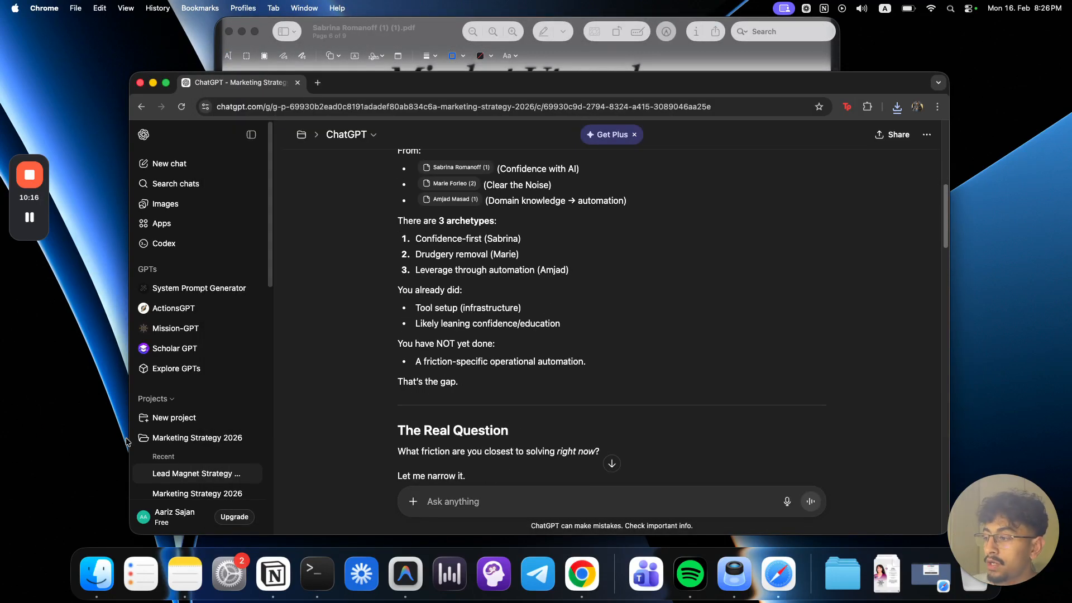
left_click_drag(613, 384, 455, 309)
left_click(675, 336)
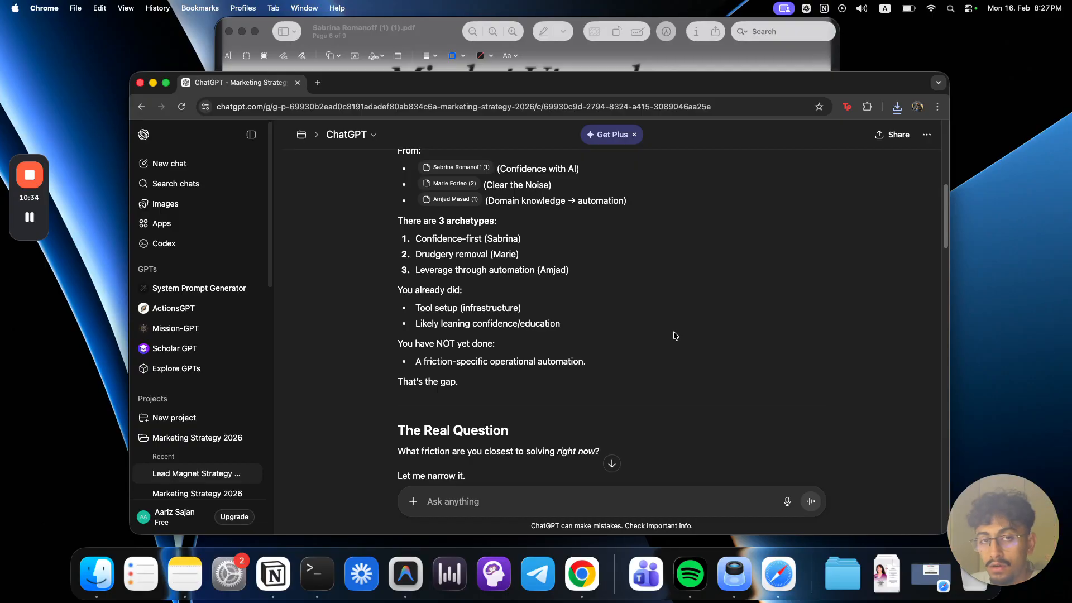
scroll(516, 362, "down", 5)
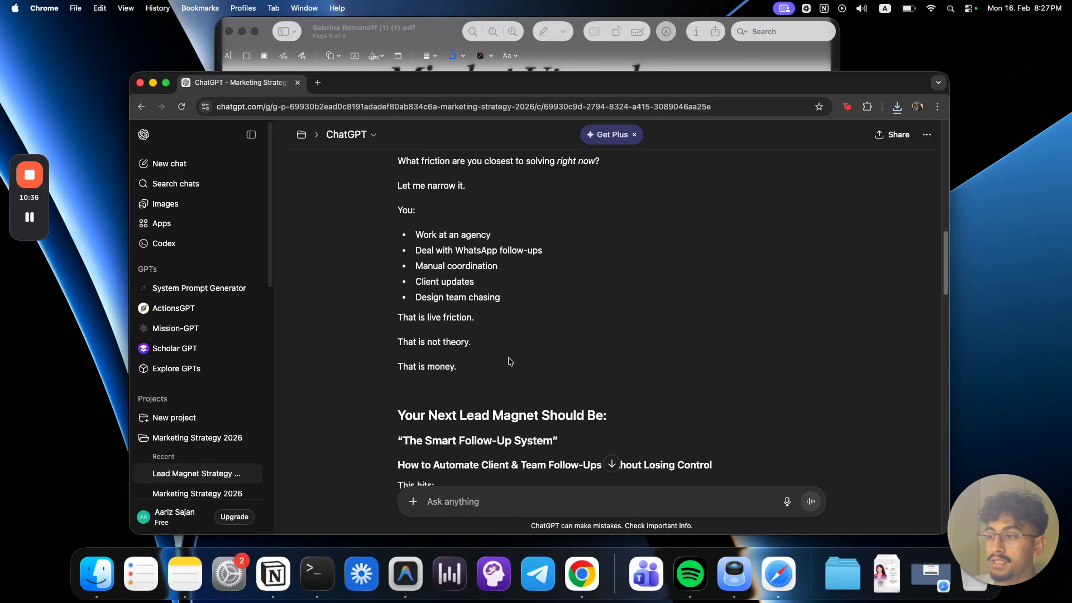
scroll(516, 362, "up", 15)
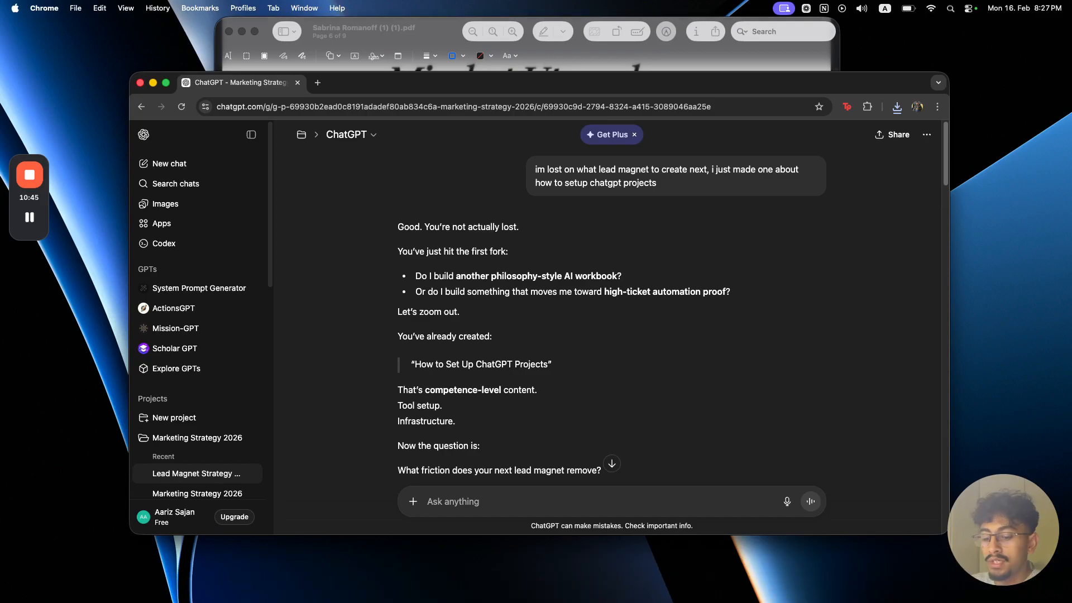
Step: Bring the "Understanding ChatGPT Projects" Google Doc into the Chrome window as a tab beside the ChatGPT chat
key("ctrl+Up")
key("ctrl+Up")
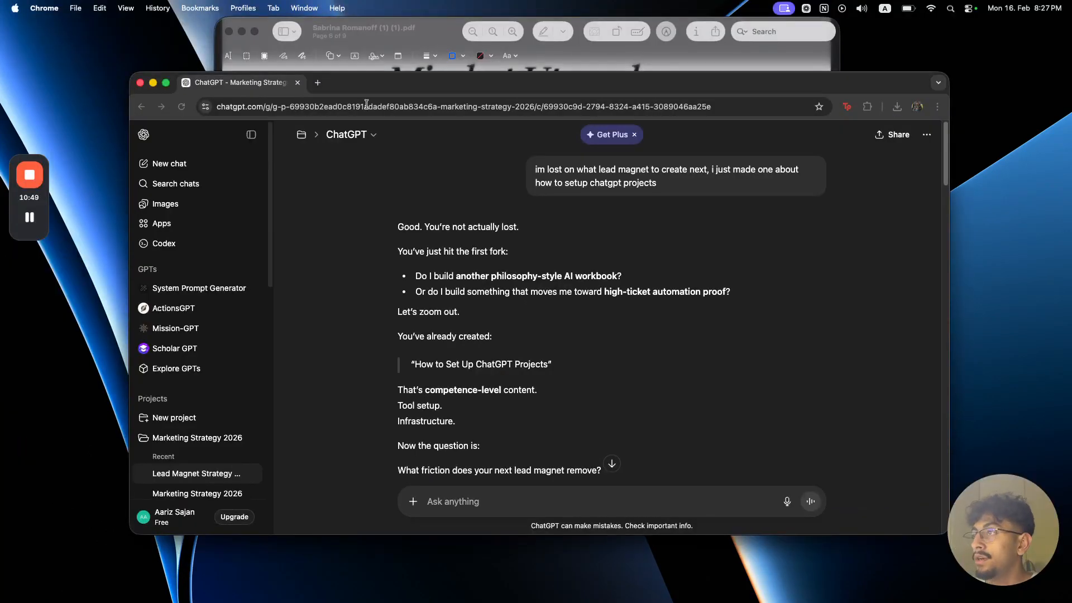
left_click_drag(364, 104, 418, 89)
Step: Skim the Google Docs guide from project creation and memory settings through to the "What's happening here" section
scroll(495, 359, "up", 20)
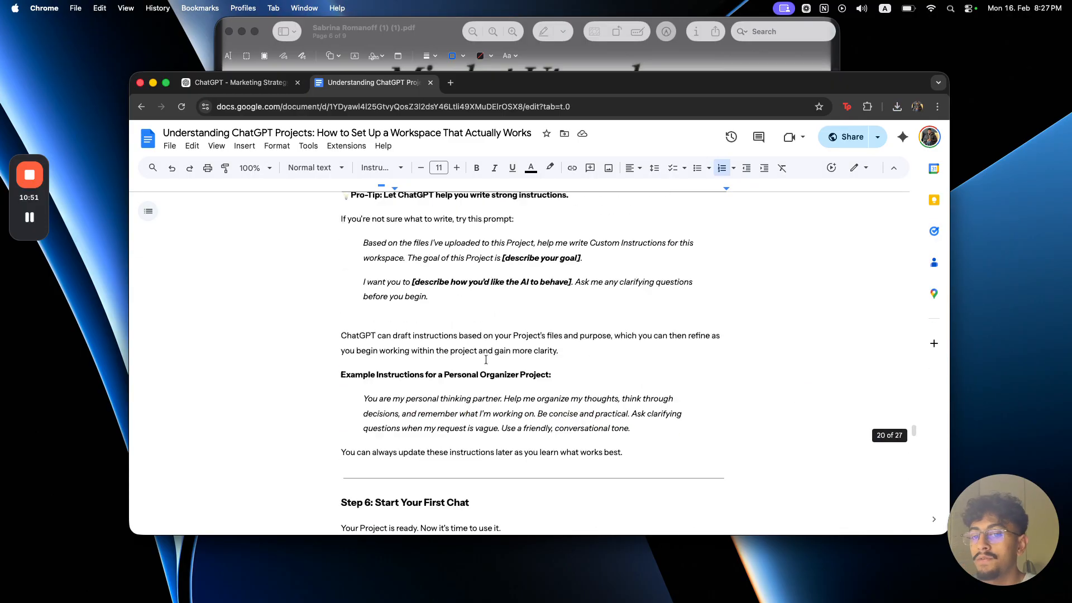
scroll(495, 360, "up", 20)
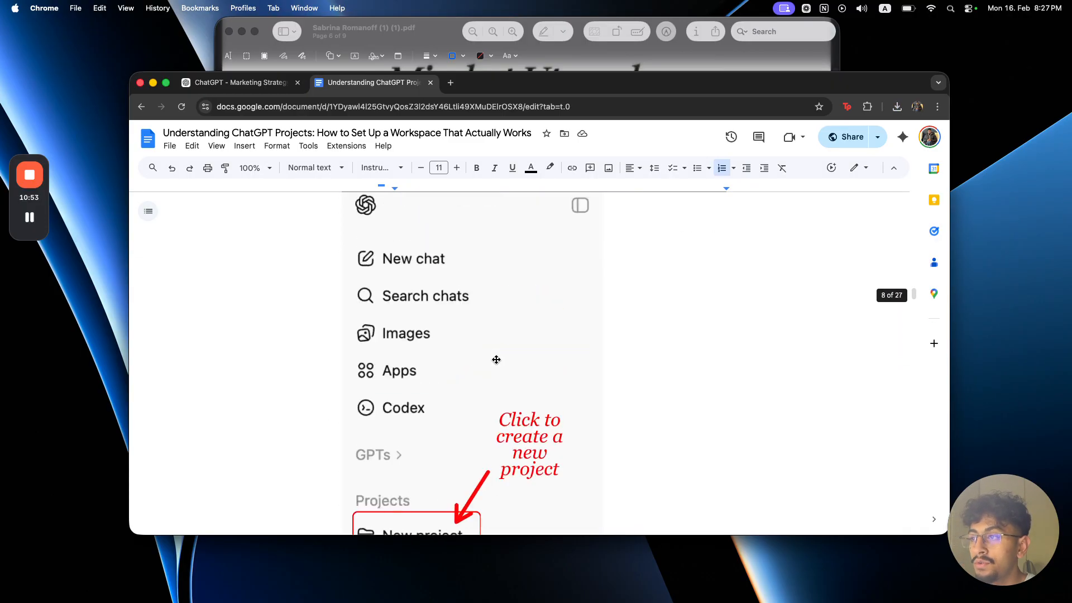
scroll(499, 362, "down", 20)
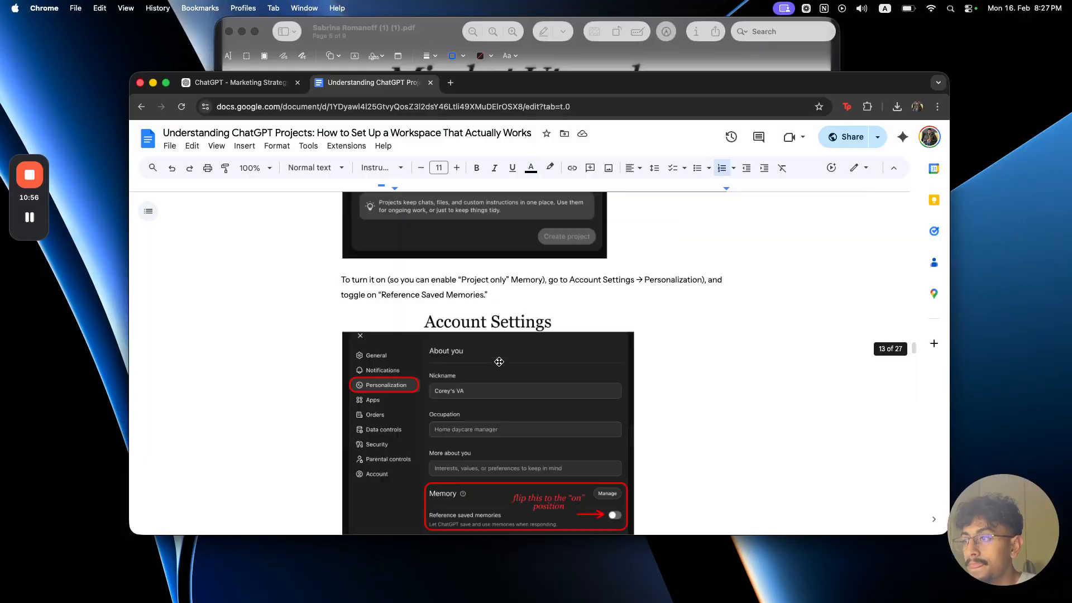
scroll(499, 362, "down", 20)
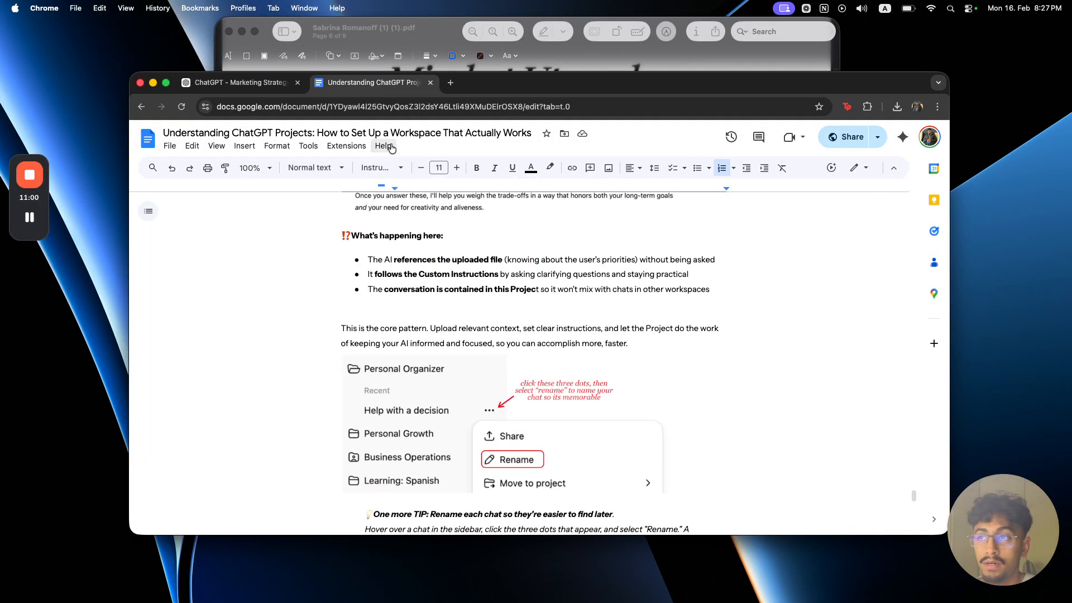
Step: Revisit "The Self-Trust Loop" page of the PDF in Preview, and return to the lead magnet chat in Chrome
left_click(569, 59)
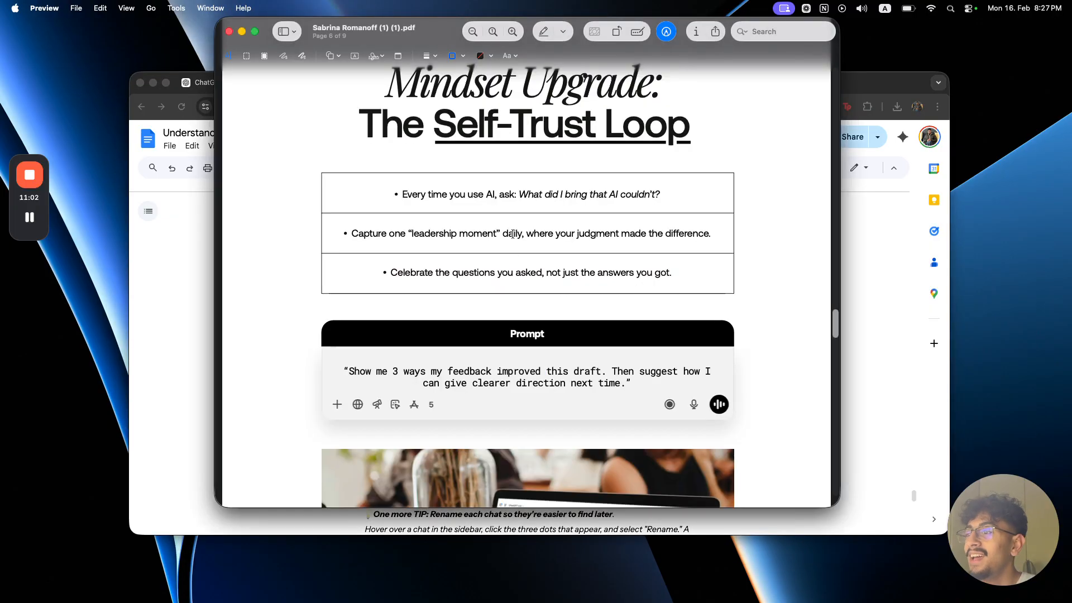
scroll(513, 233, "down", 5)
scroll(516, 246, "up", 5)
left_click(193, 254)
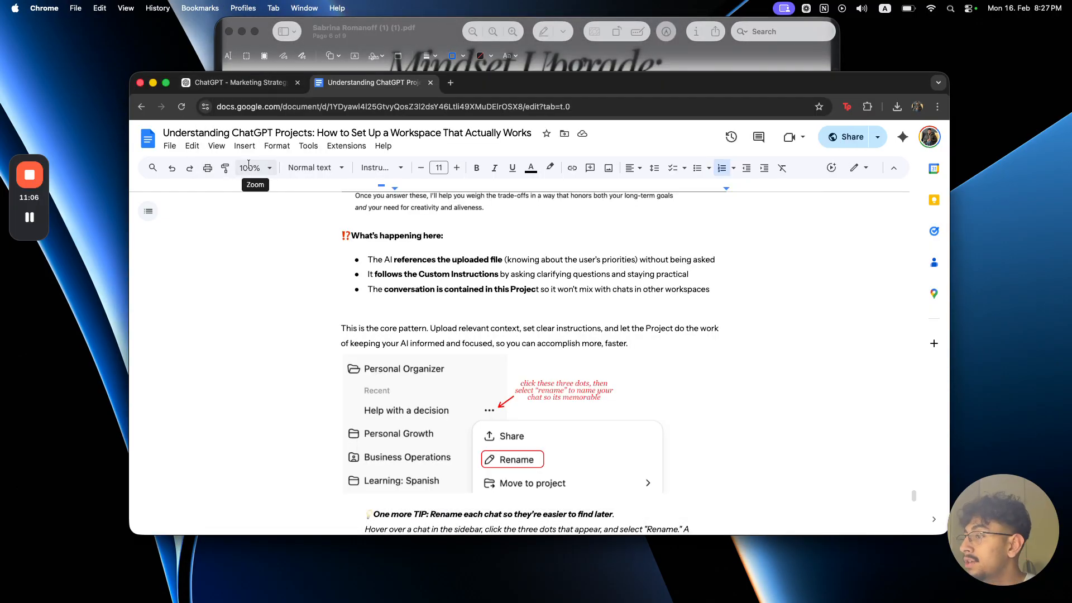
left_click(279, 90)
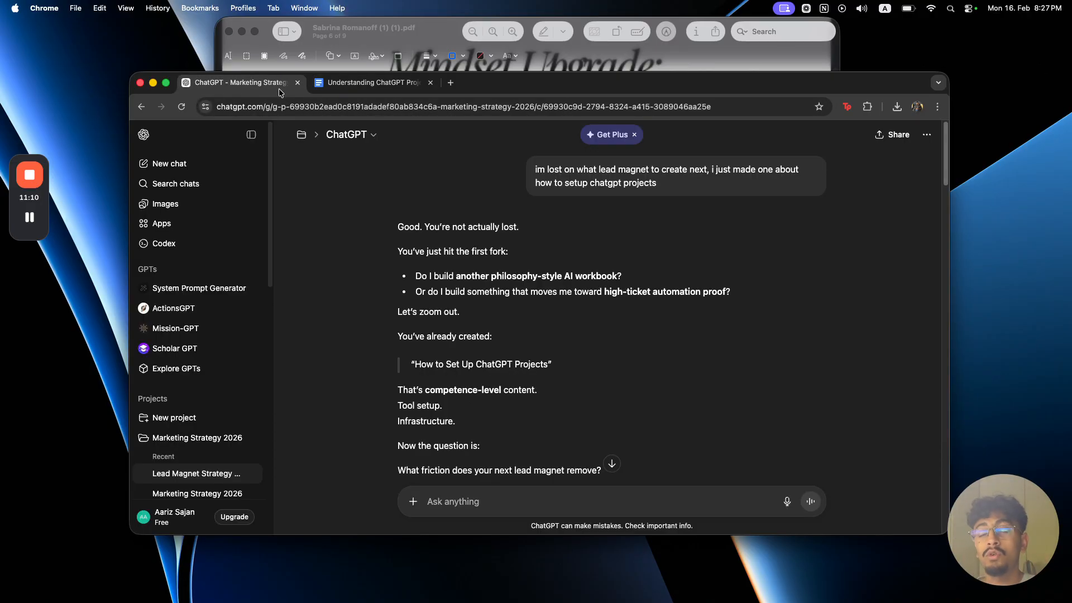